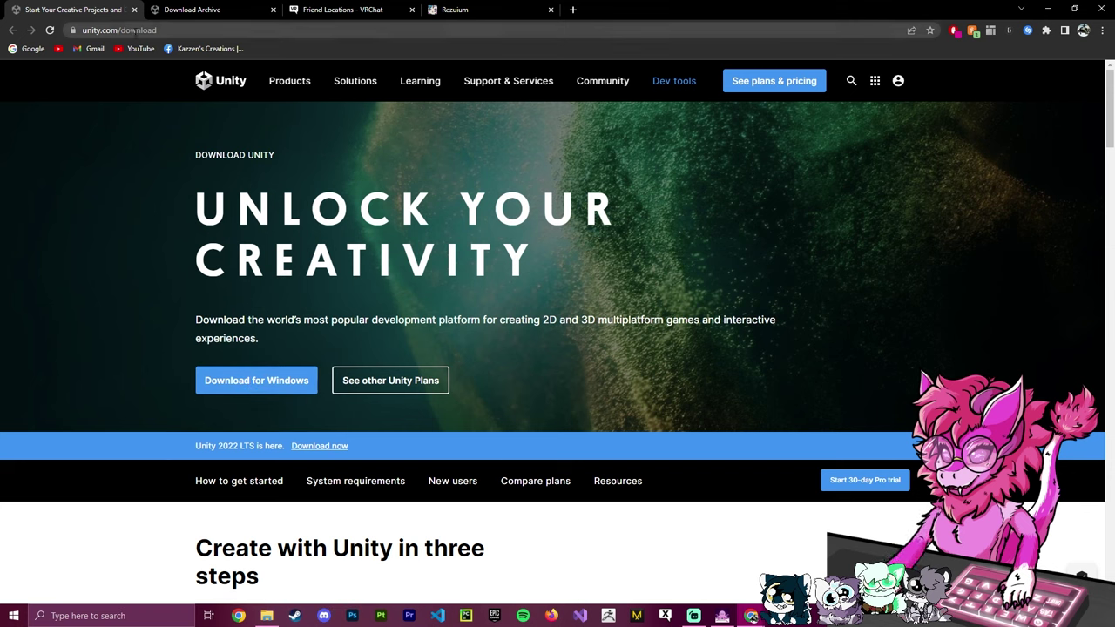
Step: Download the Unity Hub installer UnityHubSetup.exe for Windows from unity.com
{"action": "left_click", "coordinate": [245, 382]}
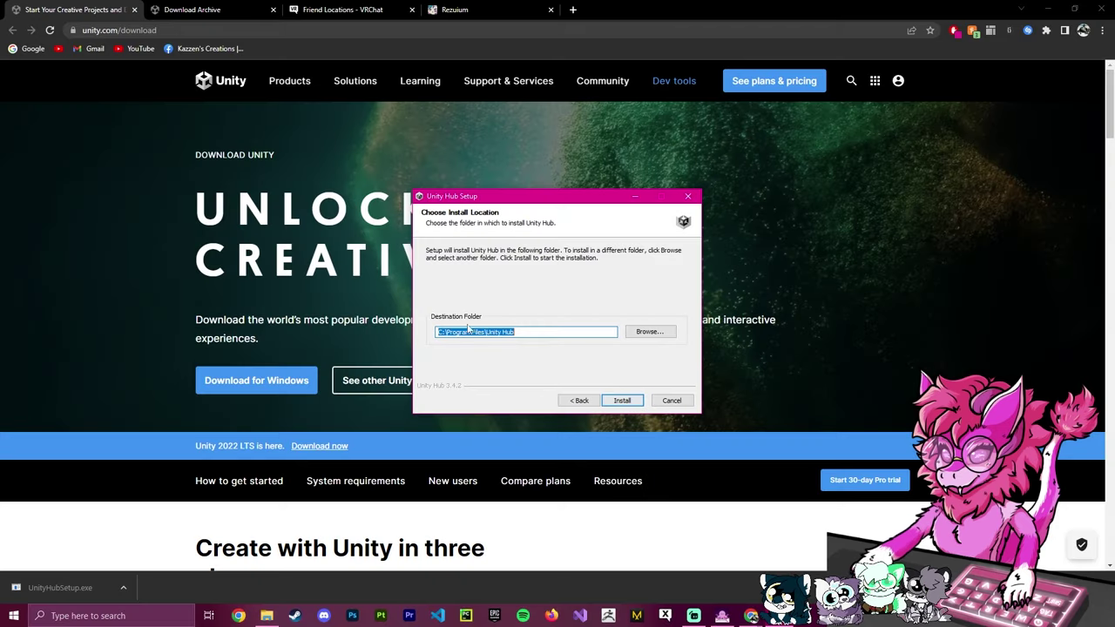
Step: Install Unity Hub to the default folder C:\Program Files\Unity Hub
{"action": "left_click", "coordinate": [540, 332]}
{"action": "left_click", "coordinate": [622, 403]}
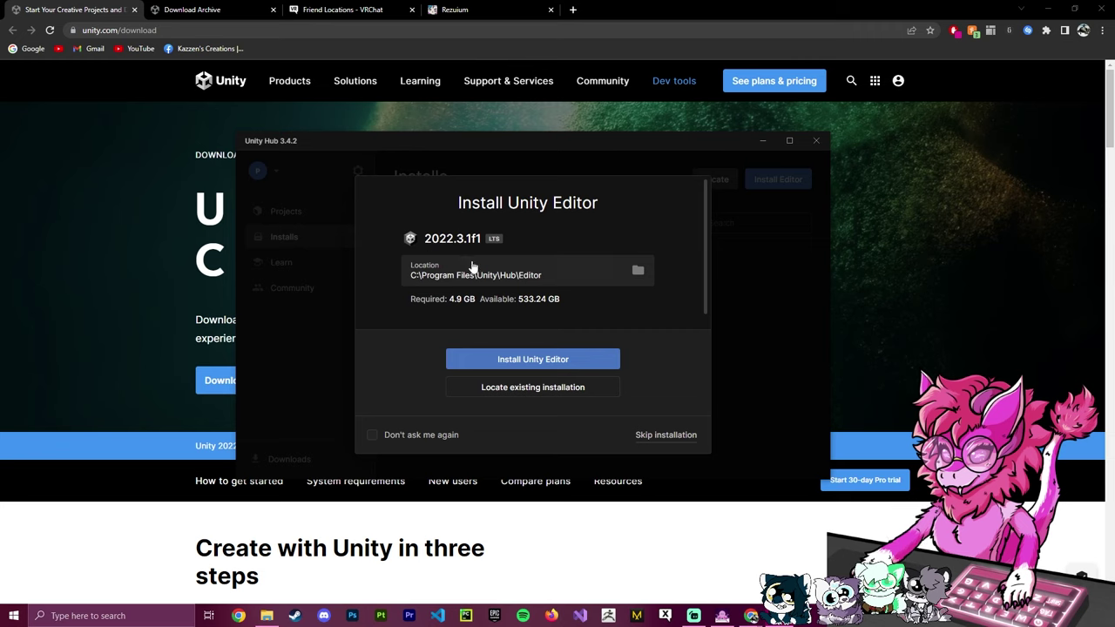
Step: Skip the suggested 2022.3.1f1 editor and show the Unity 2019.X download archive
{"action": "left_click", "coordinate": [662, 435]}
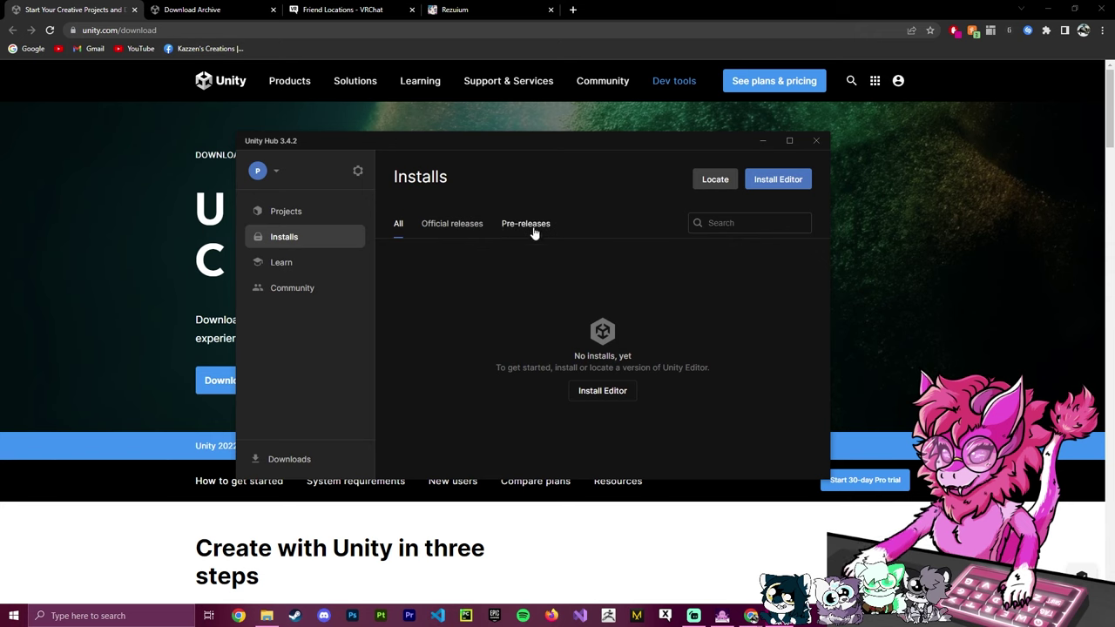
{"action": "left_click", "coordinate": [184, 13]}
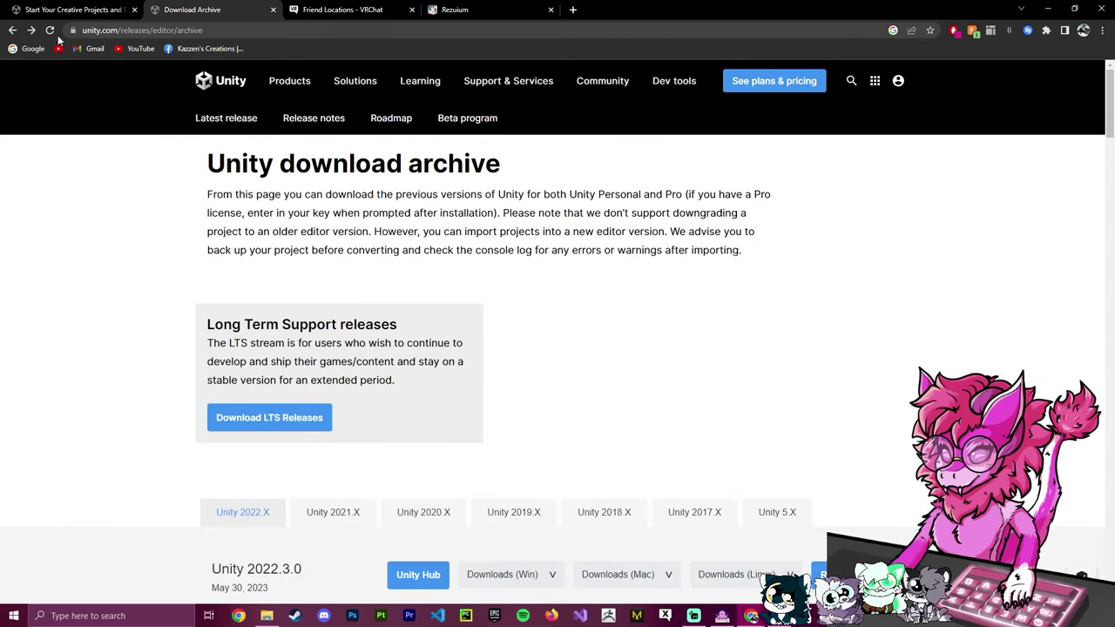
{"action": "left_click", "coordinate": [211, 30]}
{"action": "left_click", "coordinate": [133, 216]}
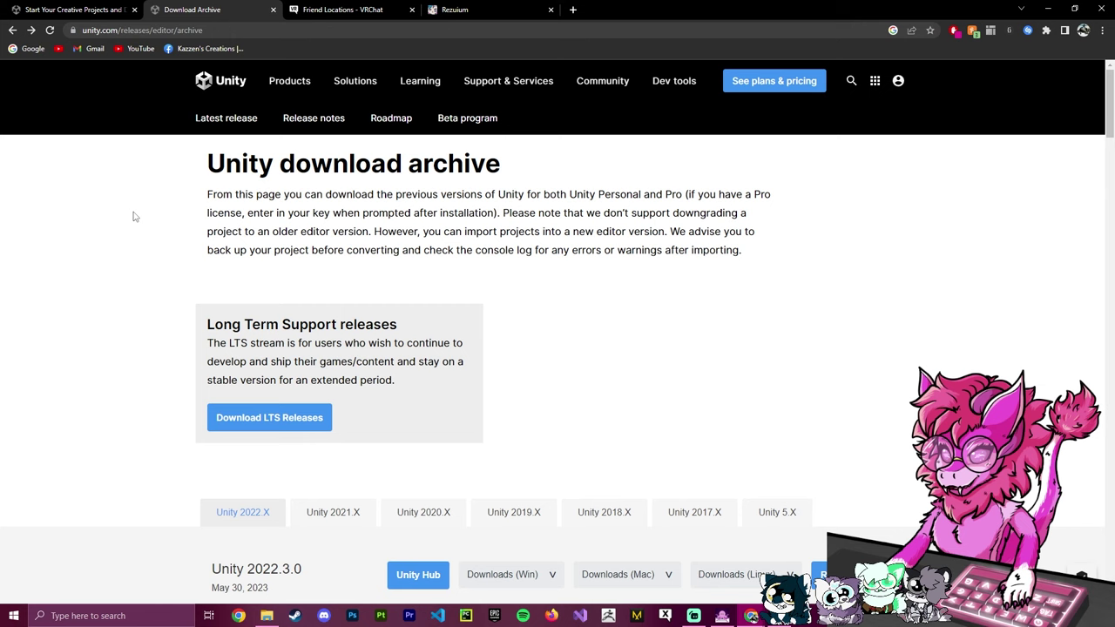
{"action": "scroll", "coordinate": [64, 261], "scroll_direction": "down", "scroll_amount": 3}
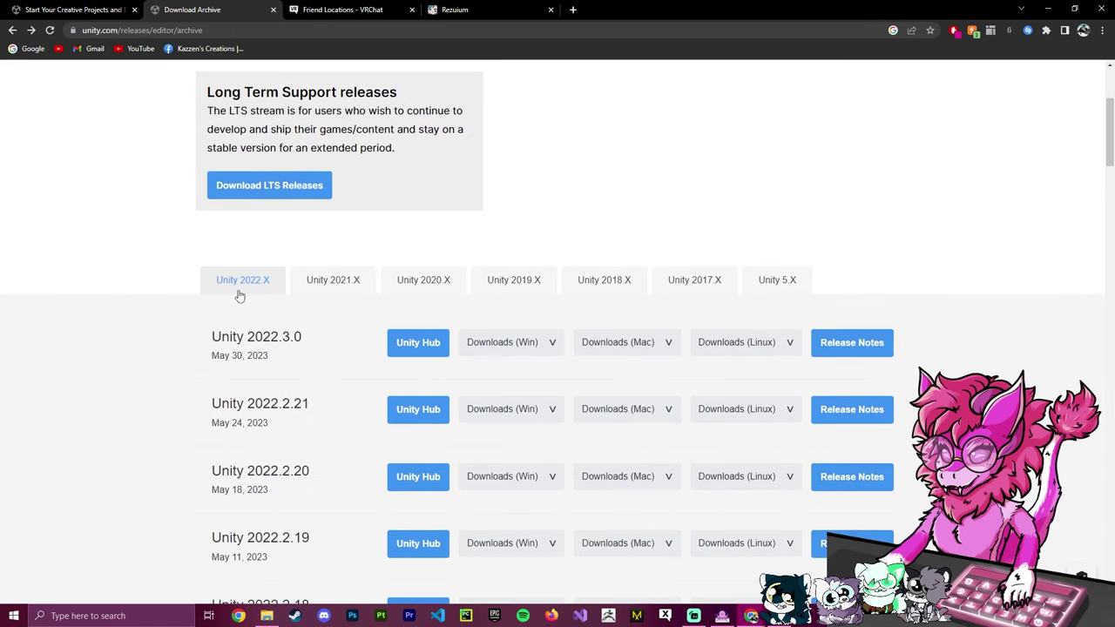
{"action": "left_click", "coordinate": [520, 287]}
Step: Scroll down to the Unity 2019.4.31 release and highlight its version name
{"action": "scroll", "coordinate": [253, 348], "scroll_direction": "down", "scroll_amount": 5}
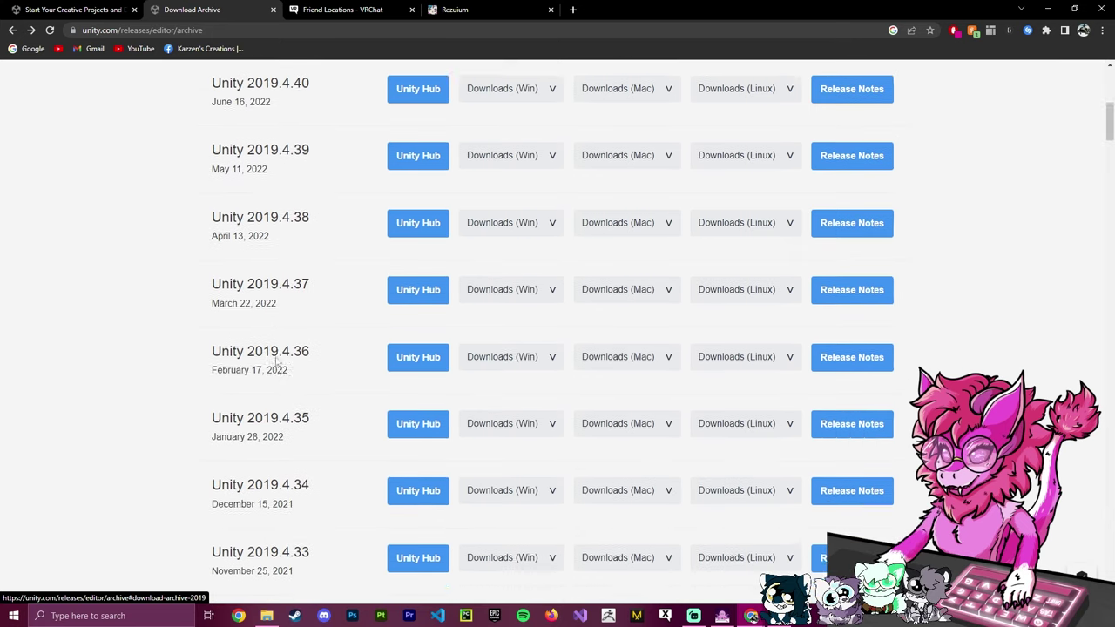
{"action": "scroll", "coordinate": [265, 419], "scroll_direction": "down", "scroll_amount": 1}
{"action": "left_click_drag", "start_coordinate": [214, 418], "coordinate": [333, 424]}
{"action": "left_click", "coordinate": [318, 420]}
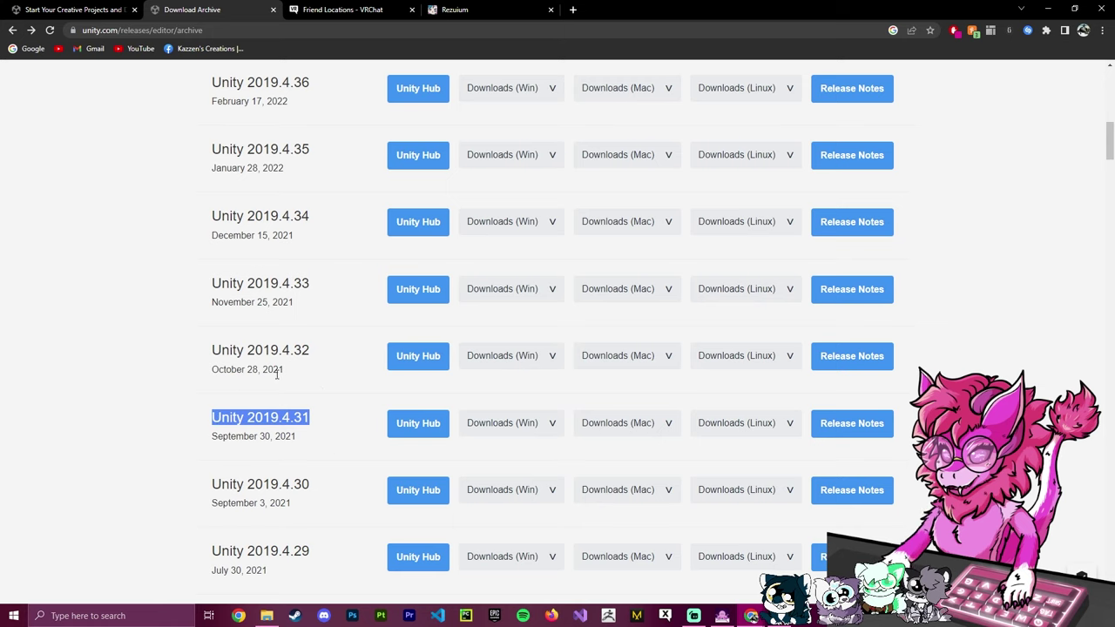
{"action": "left_click_drag", "start_coordinate": [205, 424], "coordinate": [318, 423]}
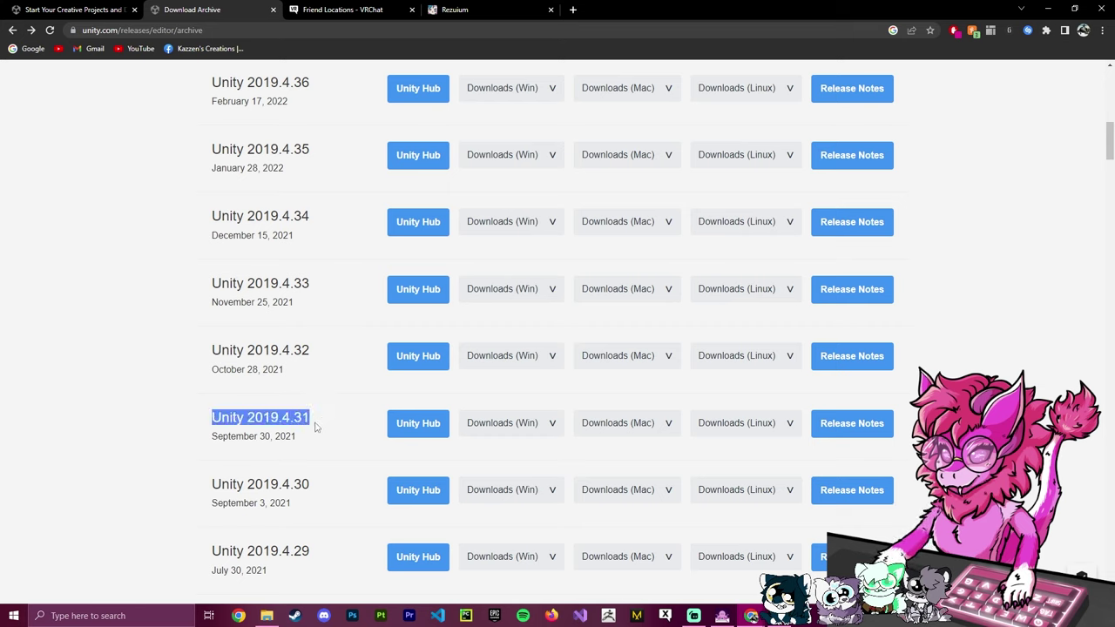
{"action": "left_click", "coordinate": [316, 418]}
{"action": "left_click_drag", "start_coordinate": [213, 418], "coordinate": [345, 421]}
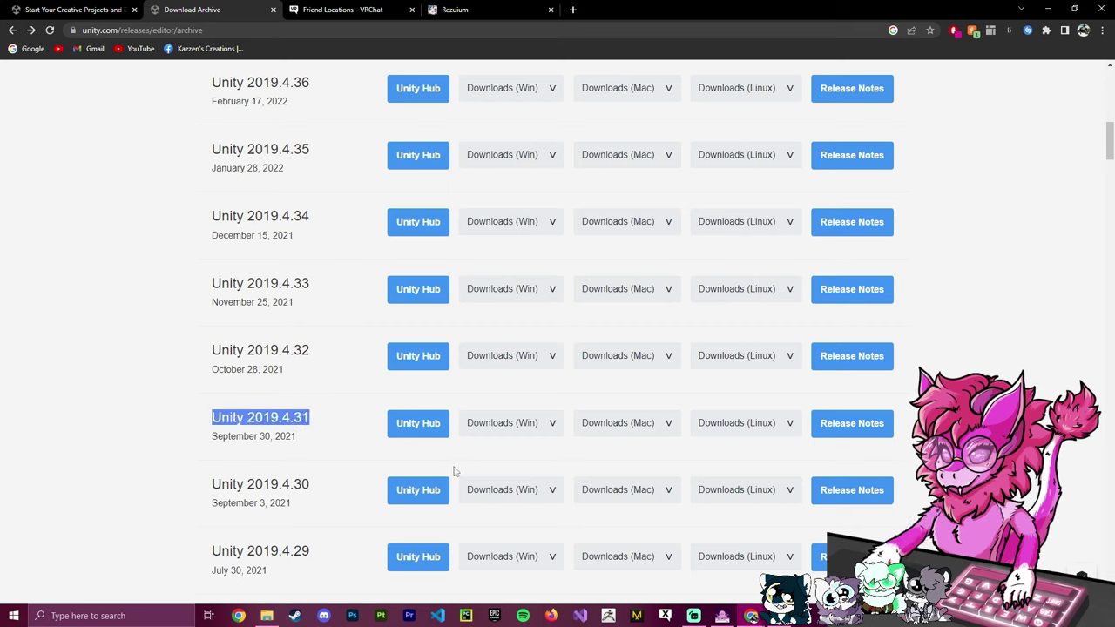
{"action": "left_click", "coordinate": [427, 442]}
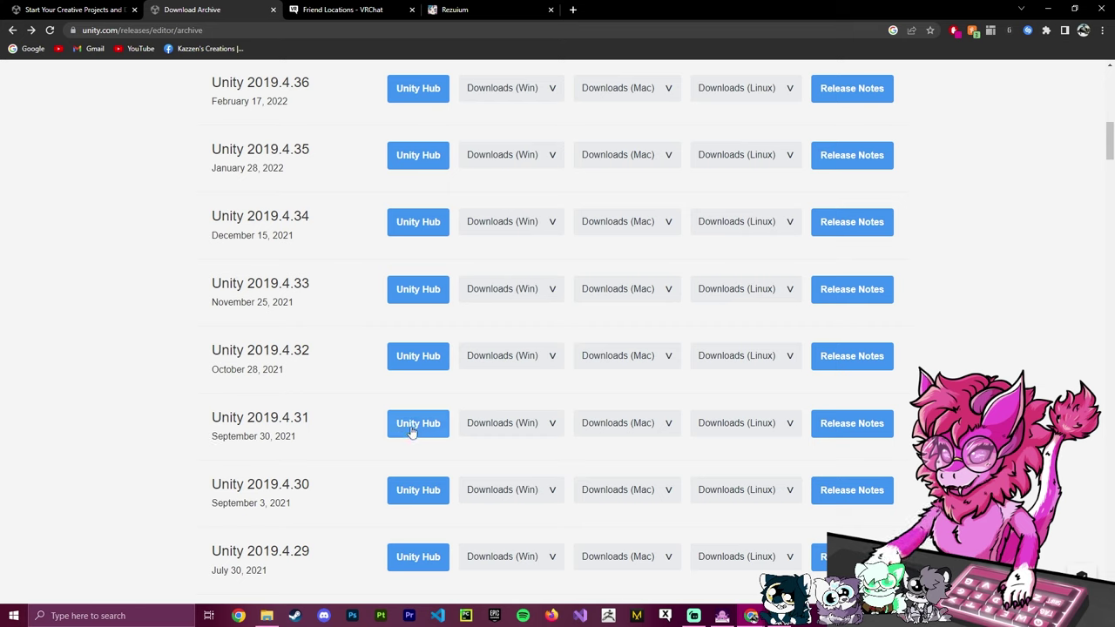
Step: Open 2019.4.31 in Unity Hub with Android Build Support, OpenJDK and SDK/NDK tools ticked
{"action": "left_click", "coordinate": [410, 429]}
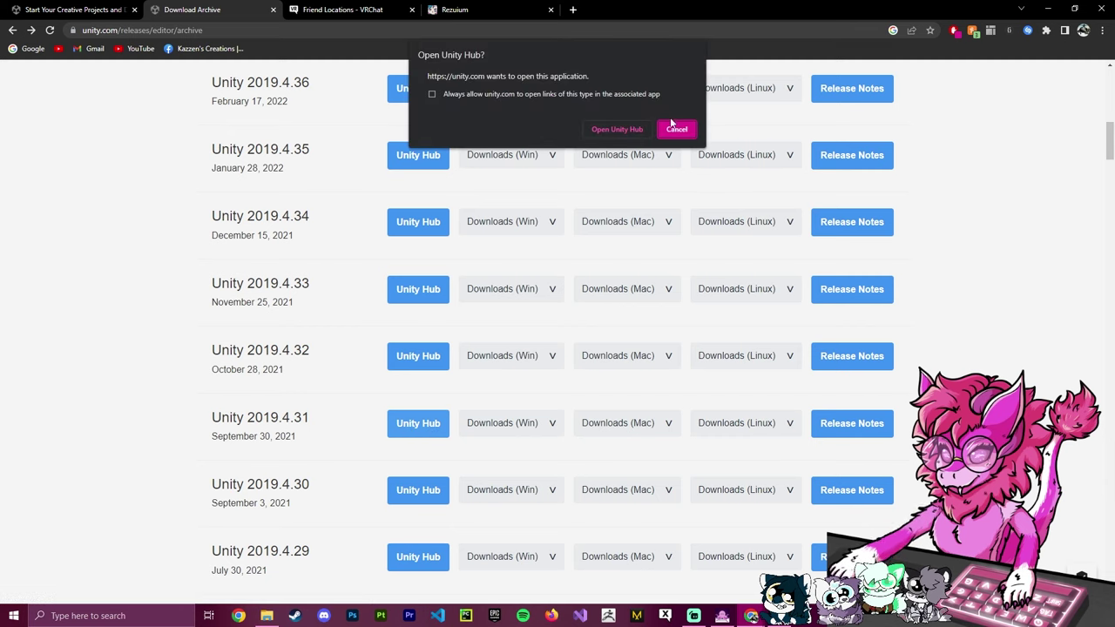
{"action": "left_click", "coordinate": [617, 130]}
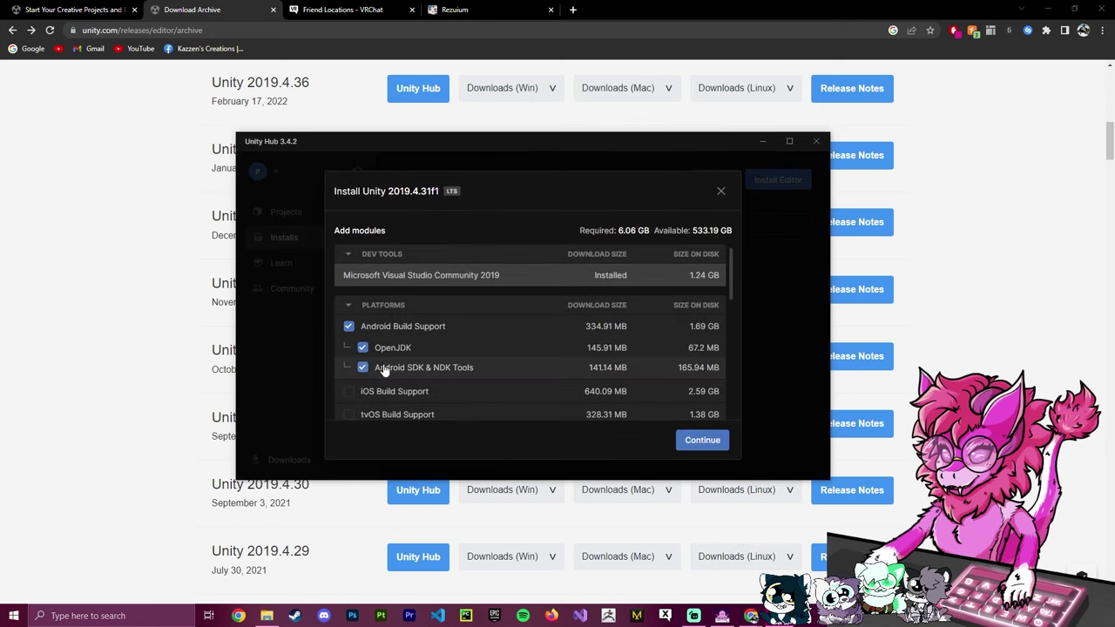
{"action": "left_click", "coordinate": [349, 329]}
{"action": "left_click", "coordinate": [348, 329]}
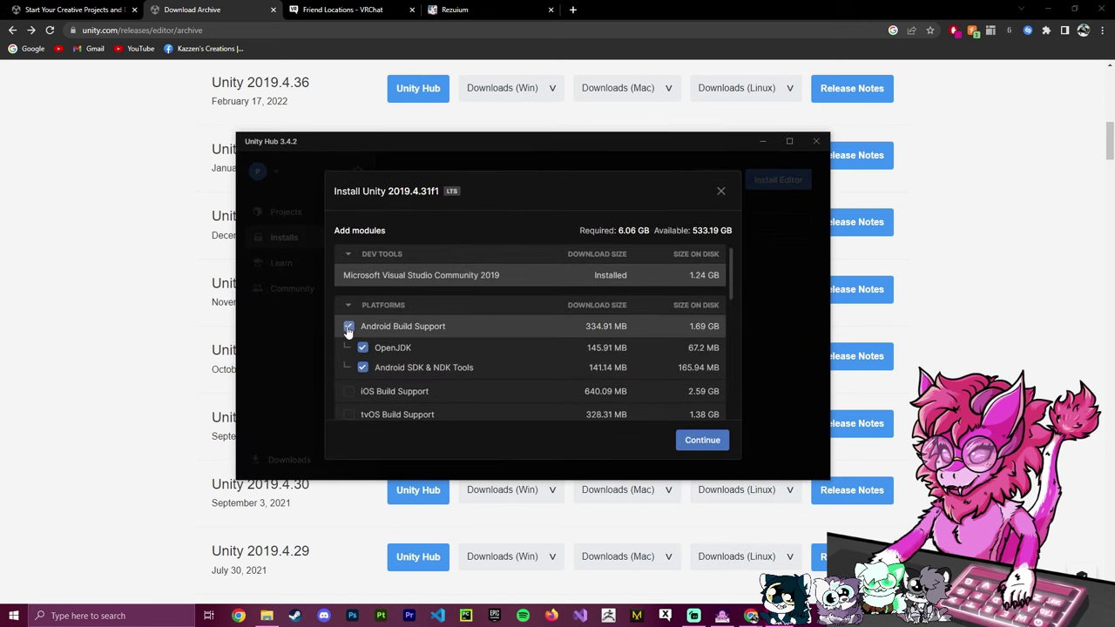
{"action": "left_click", "coordinate": [348, 329]}
{"action": "left_click", "coordinate": [348, 330]}
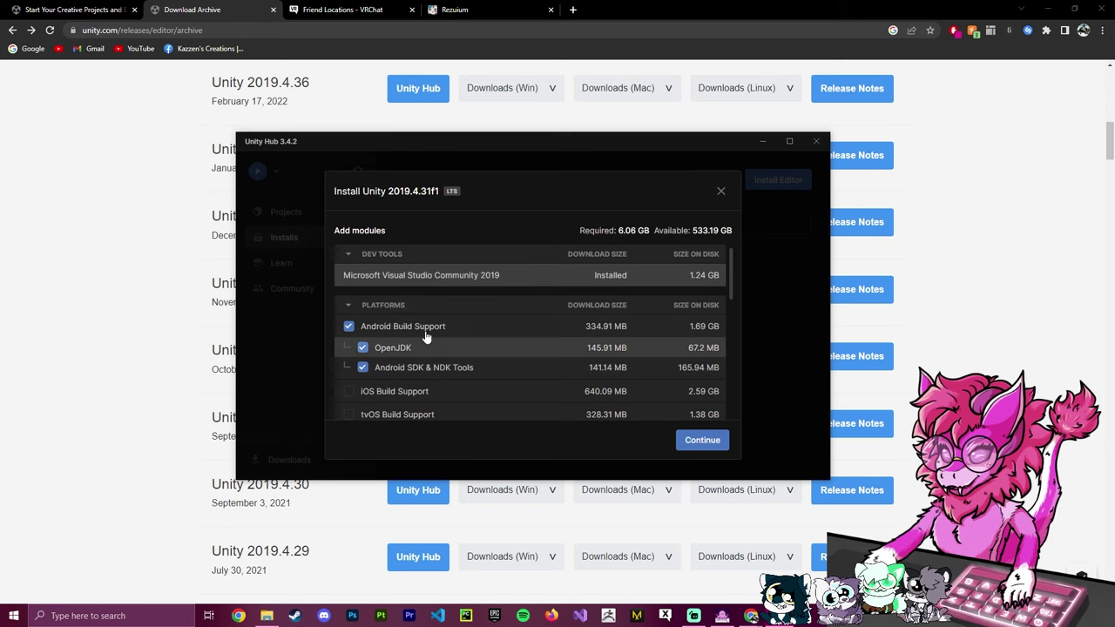
Step: Accept the Android SDK and NDK licence and start installing Unity 2019.4.31f1
{"action": "left_click", "coordinate": [703, 441]}
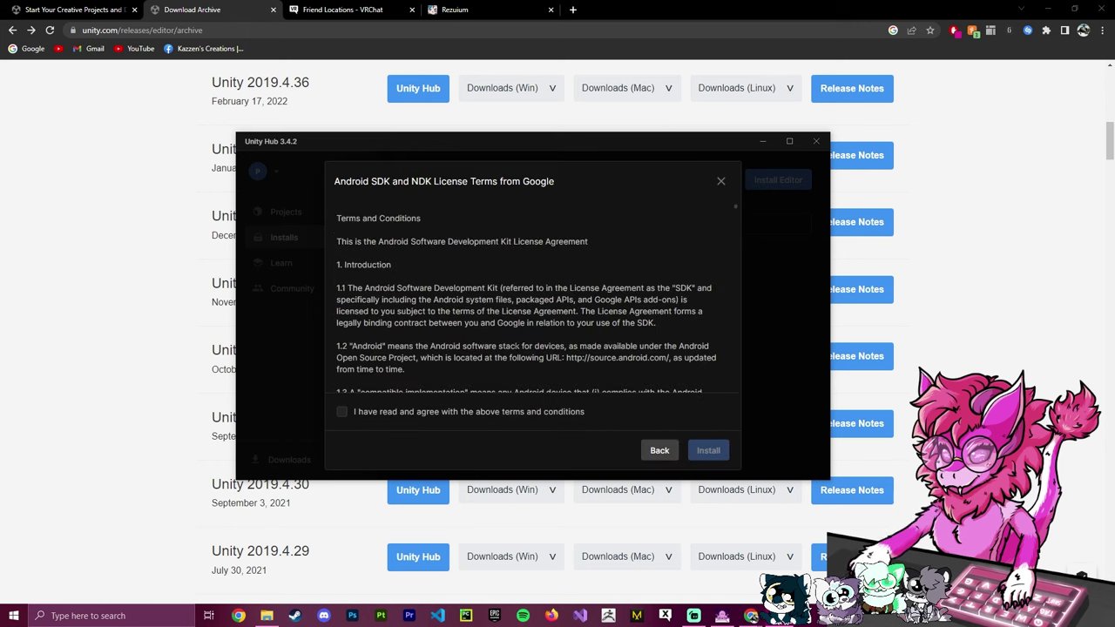
{"action": "left_click", "coordinate": [357, 415]}
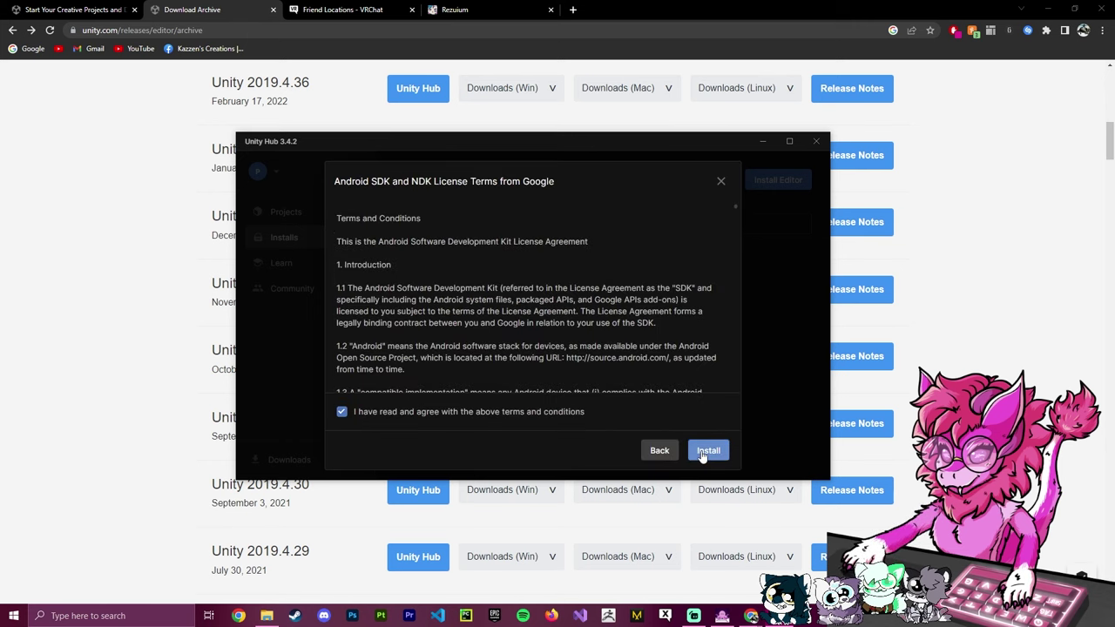
{"action": "left_click", "coordinate": [707, 450]}
{"action": "left_click", "coordinate": [402, 239]}
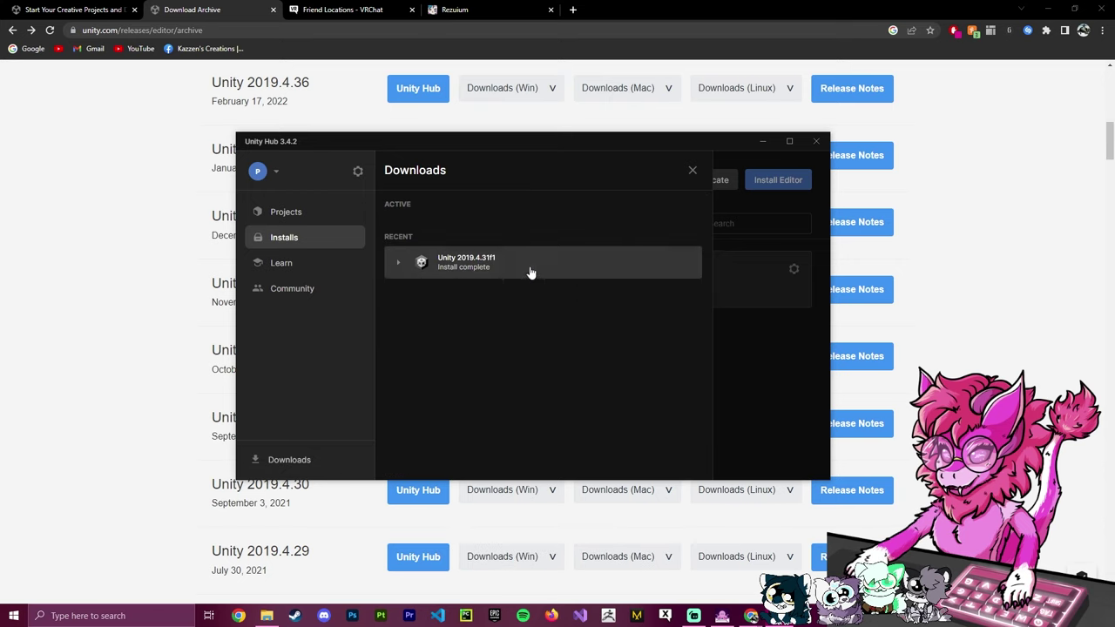
Step: Check the 2019.4.31f1 modules and confirm it appears in Installs tagged Android and Windows
{"action": "left_click", "coordinate": [402, 266]}
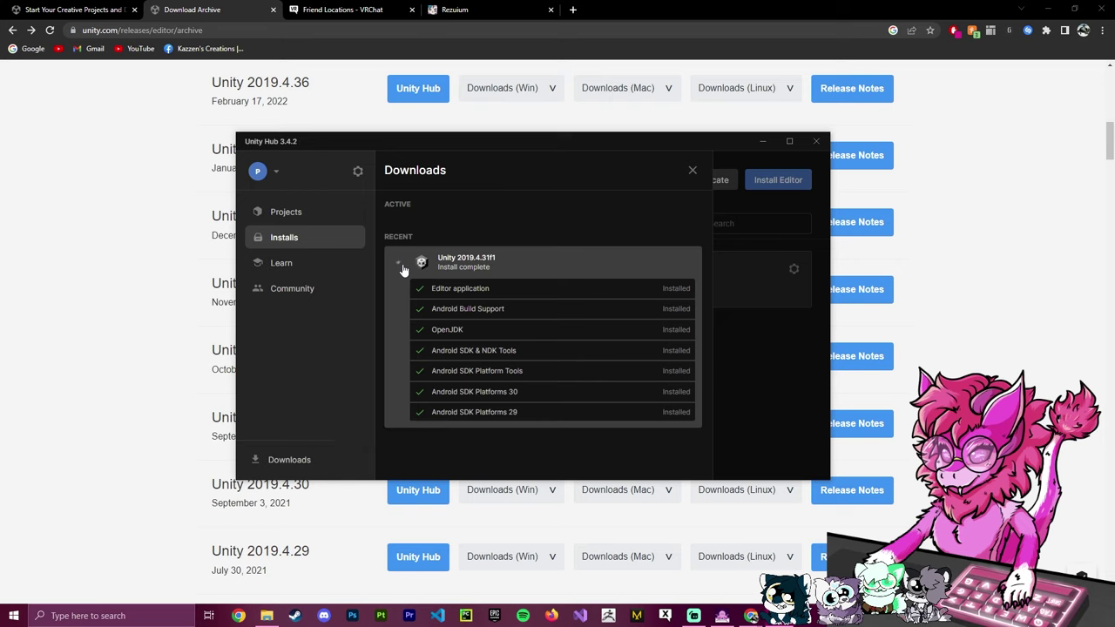
{"action": "left_click", "coordinate": [763, 305]}
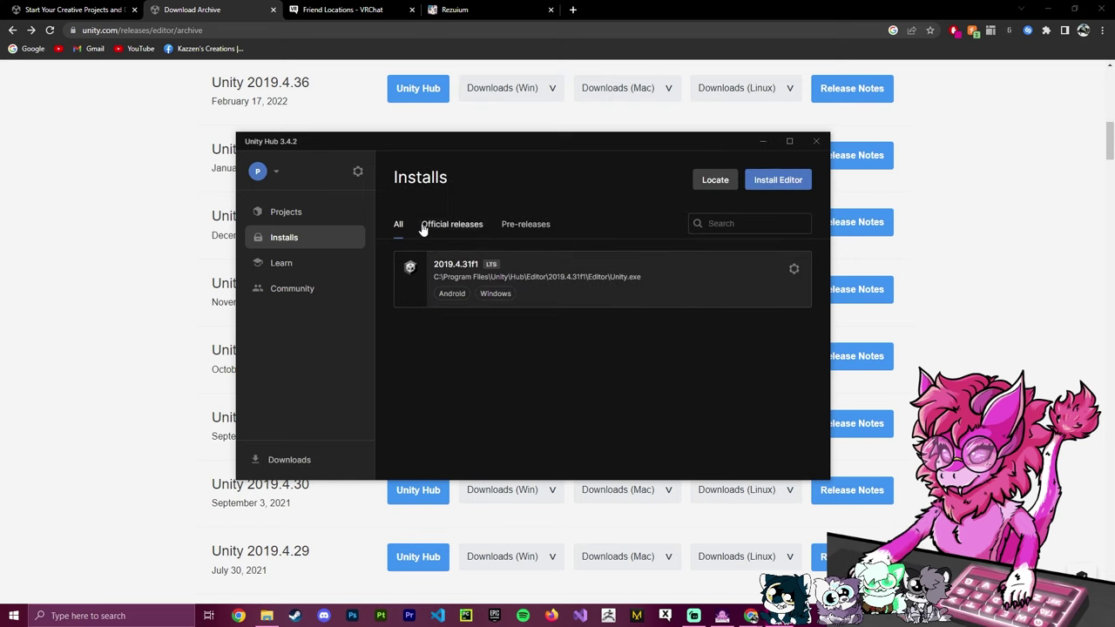
{"action": "left_click", "coordinate": [794, 268]}
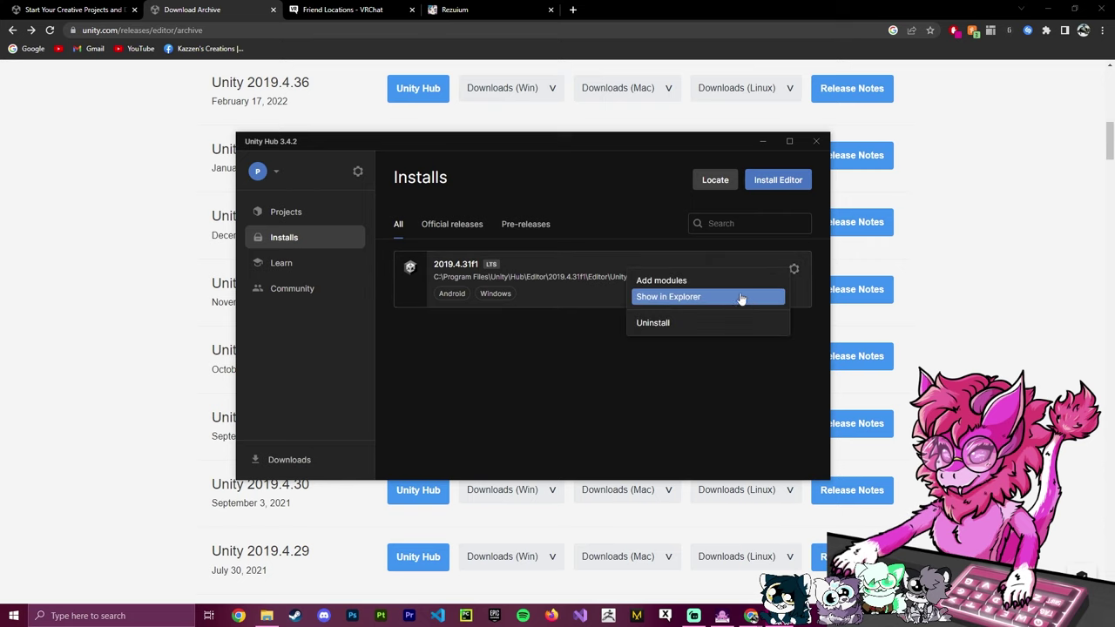
{"action": "left_click", "coordinate": [398, 228]}
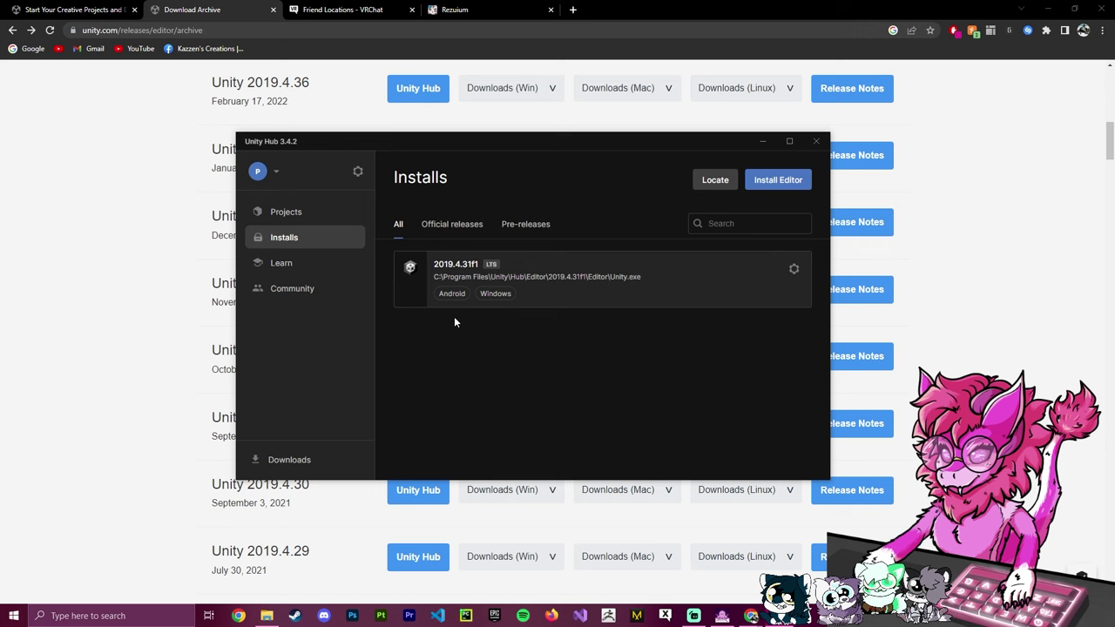
Step: Download the VRChat Creator Companion installer from VRChat's Download page and launch it
{"action": "left_click", "coordinate": [136, 242]}
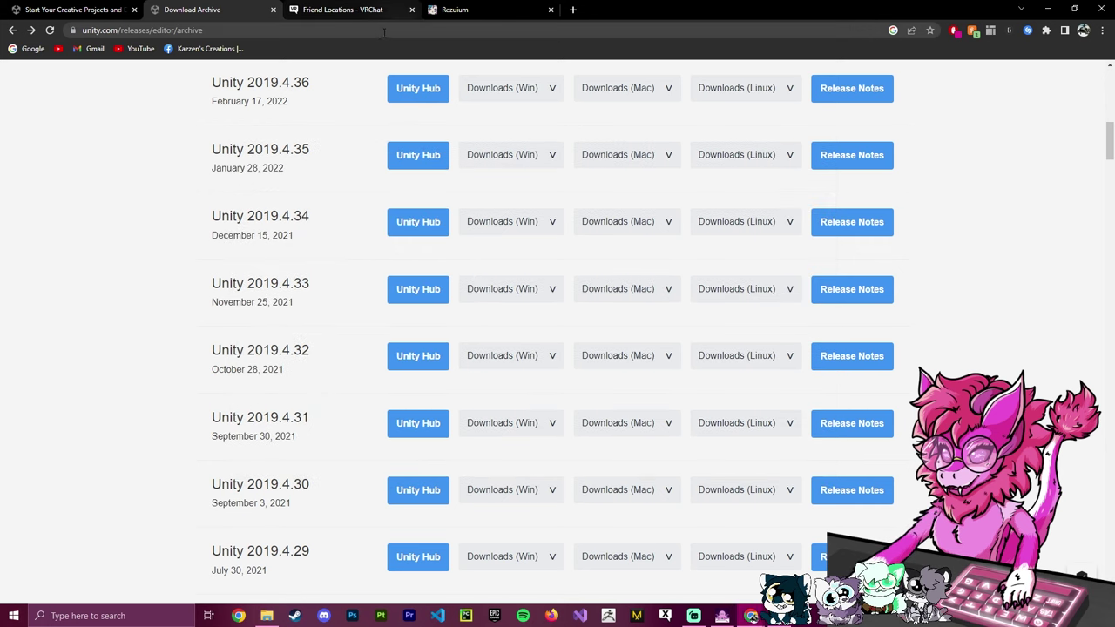
{"action": "left_click", "coordinate": [327, 10]}
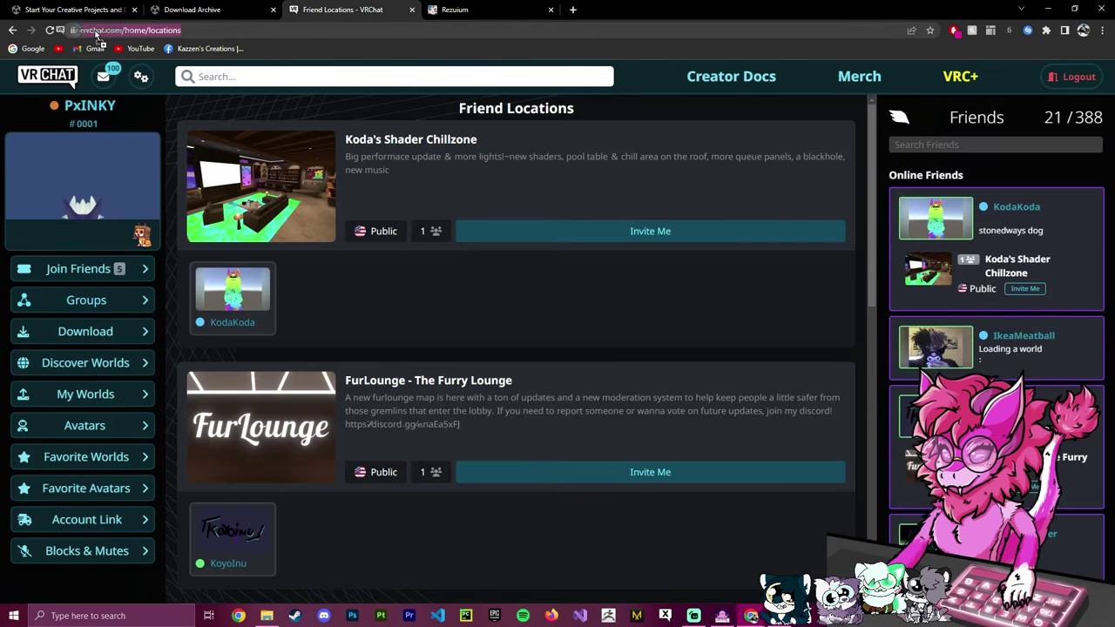
{"action": "left_click", "coordinate": [62, 30]}
{"action": "key", "text": "End"}
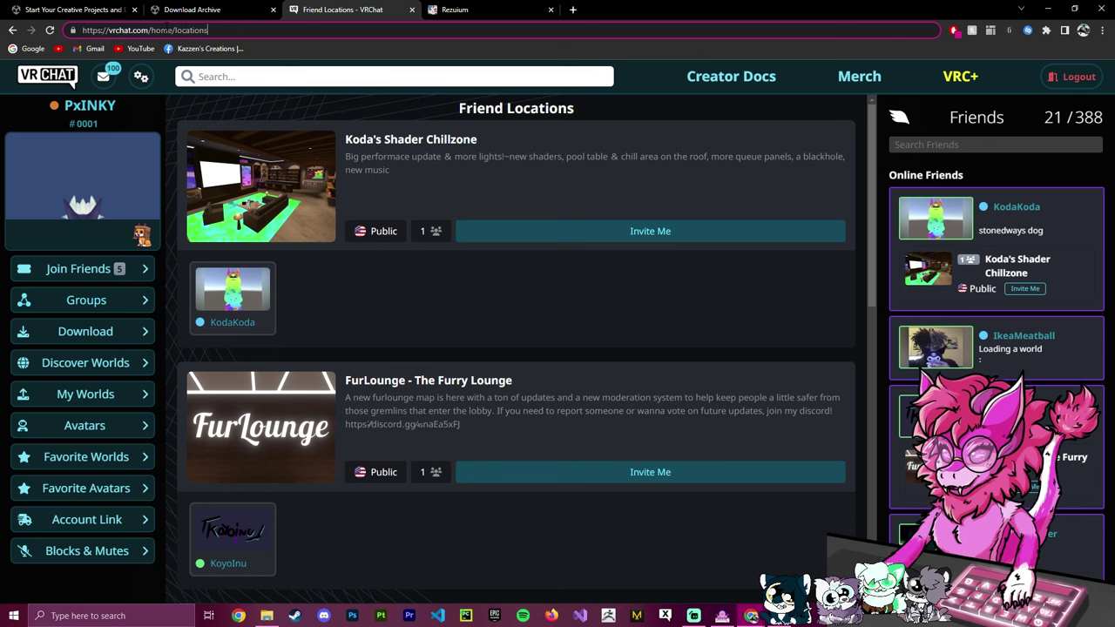
{"action": "left_click", "coordinate": [80, 333]}
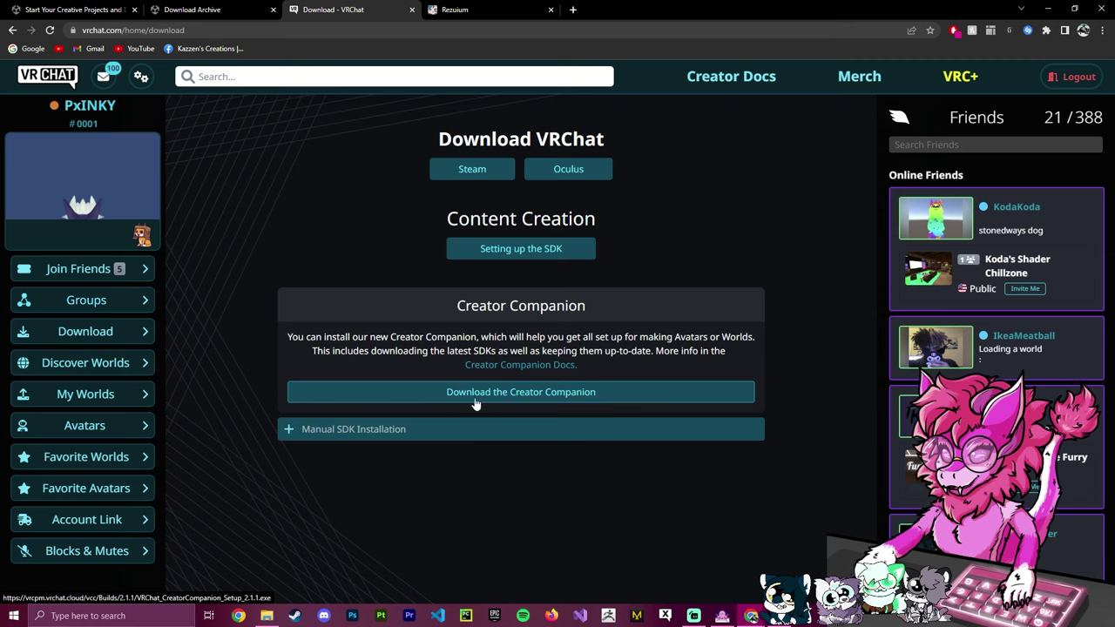
{"action": "left_click", "coordinate": [527, 394]}
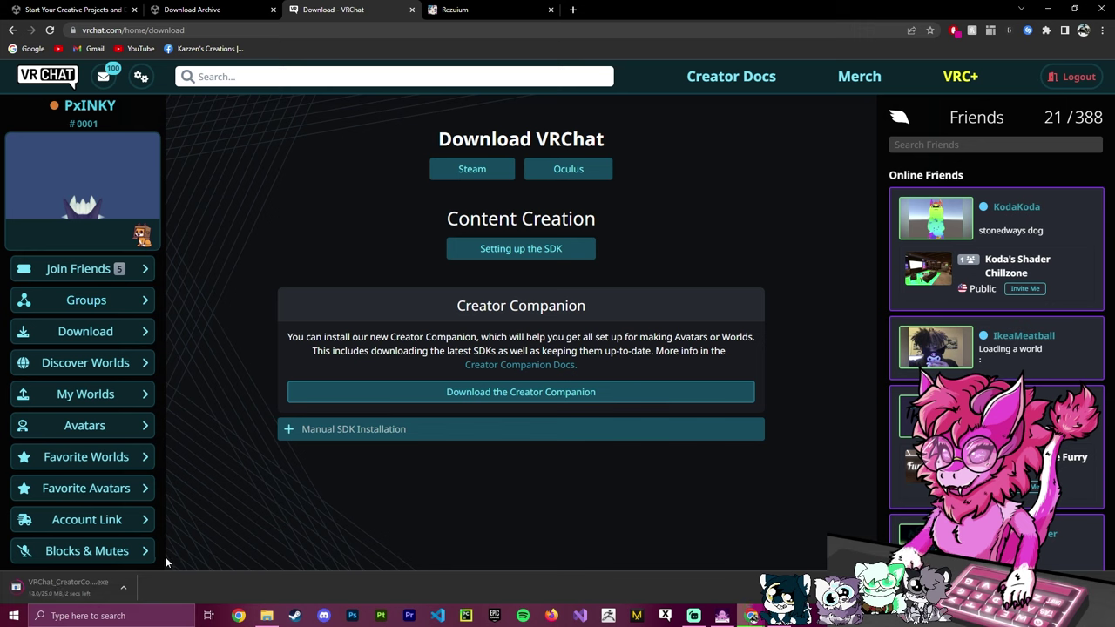
{"action": "left_click", "coordinate": [86, 584]}
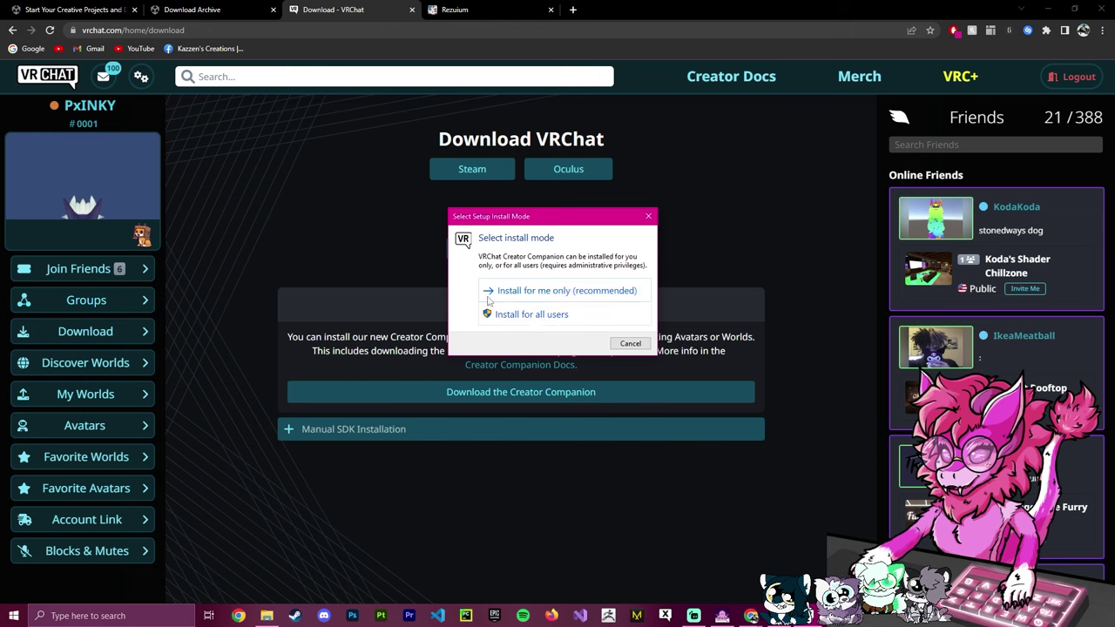
Step: Install Creator Companion after accepting the license, keeping the default install and shortcut folders
{"action": "left_click", "coordinate": [559, 297]}
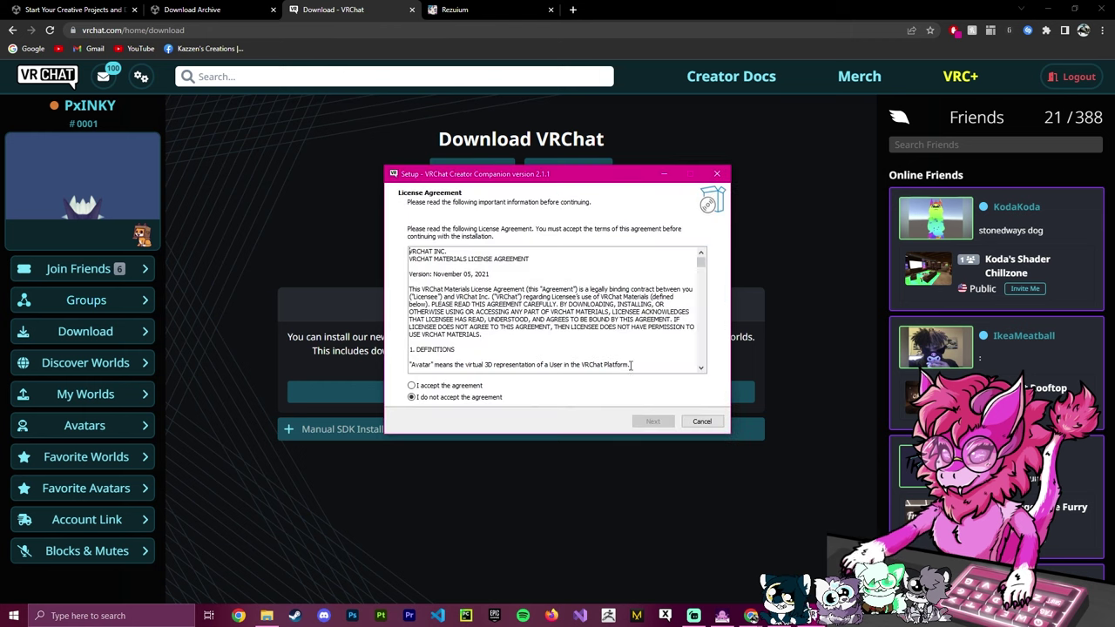
{"action": "left_click", "coordinate": [463, 386]}
{"action": "left_click", "coordinate": [655, 421]}
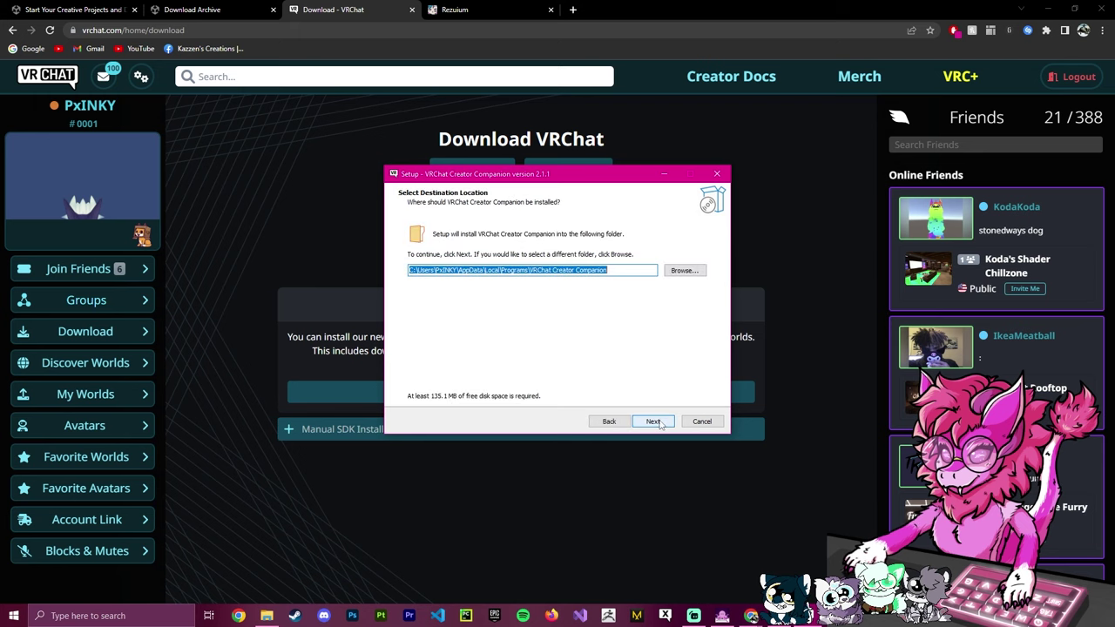
{"action": "left_click", "coordinate": [653, 421]}
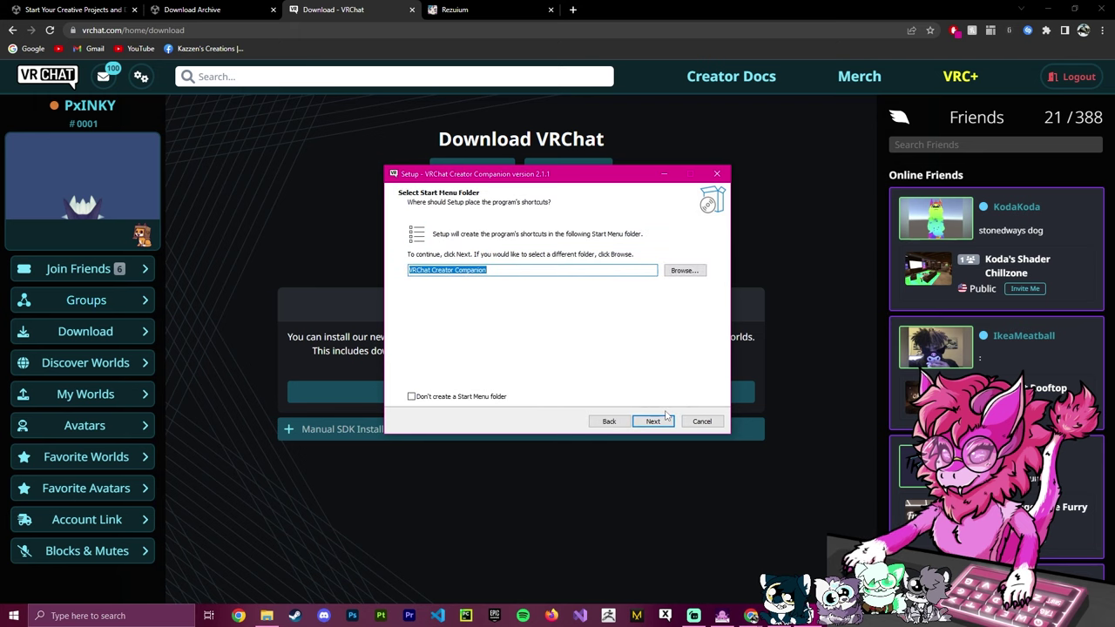
{"action": "left_click", "coordinate": [660, 422]}
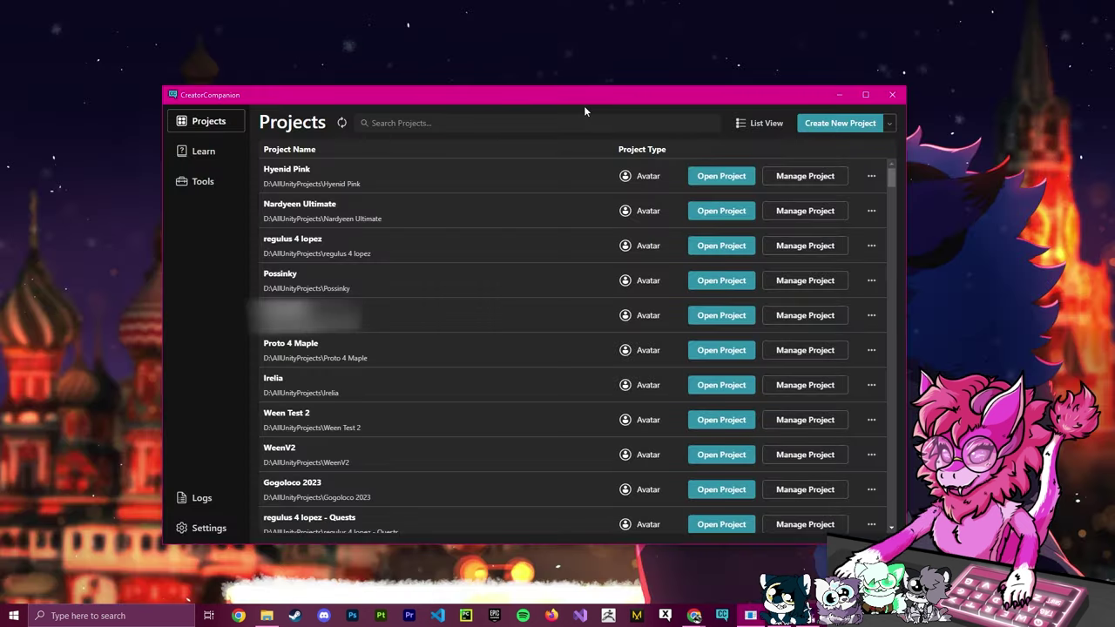
{"action": "left_click_drag", "start_coordinate": [575, 97], "coordinate": [569, 97]}
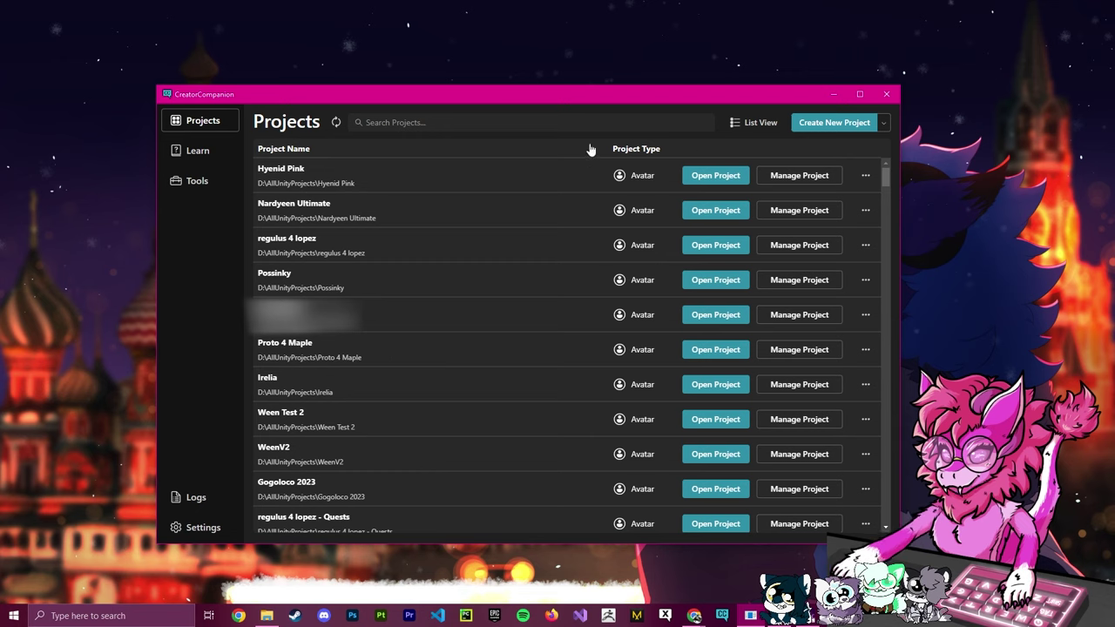
Step: Start a new project from the Avatars template named Rez
{"action": "left_click", "coordinate": [823, 126]}
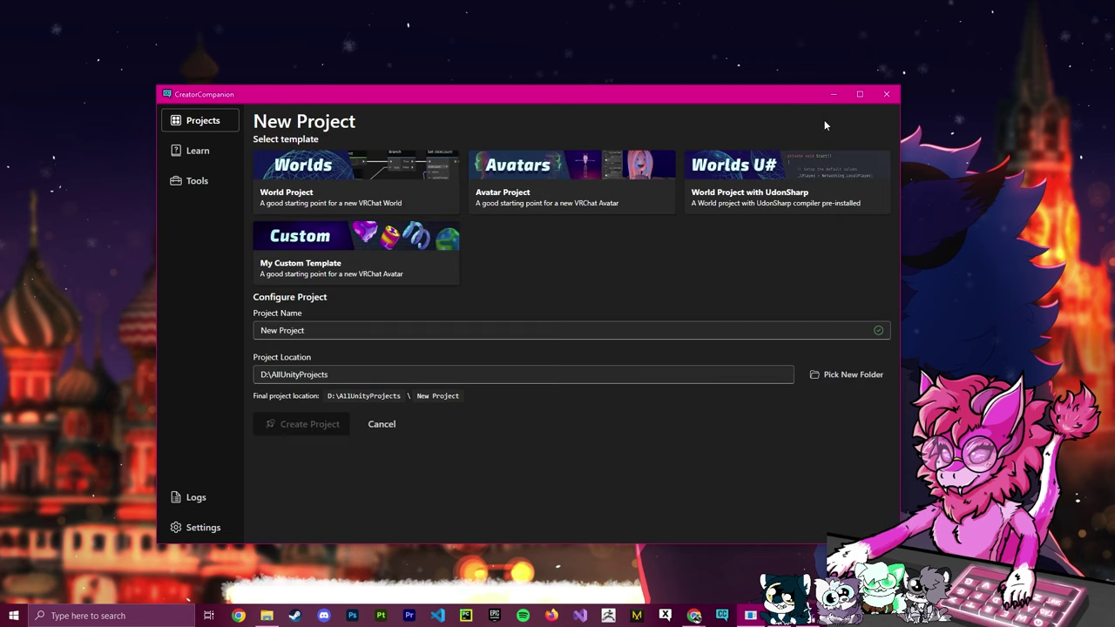
{"action": "left_click", "coordinate": [571, 176]}
{"action": "triple_click", "coordinate": [324, 334]}
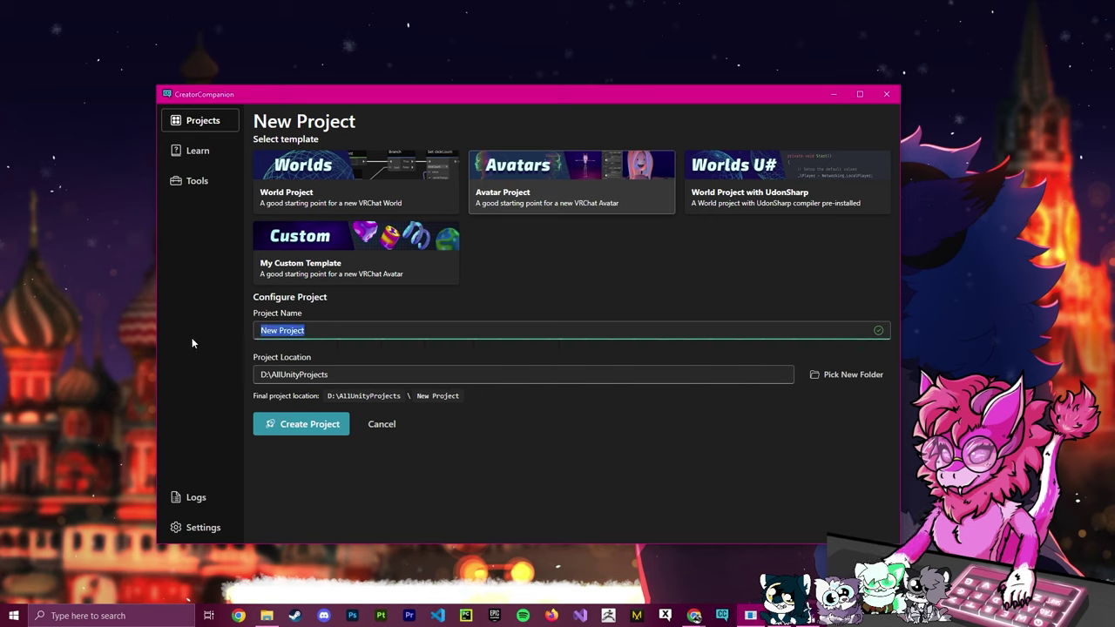
{"action": "type", "text": "Rez"}
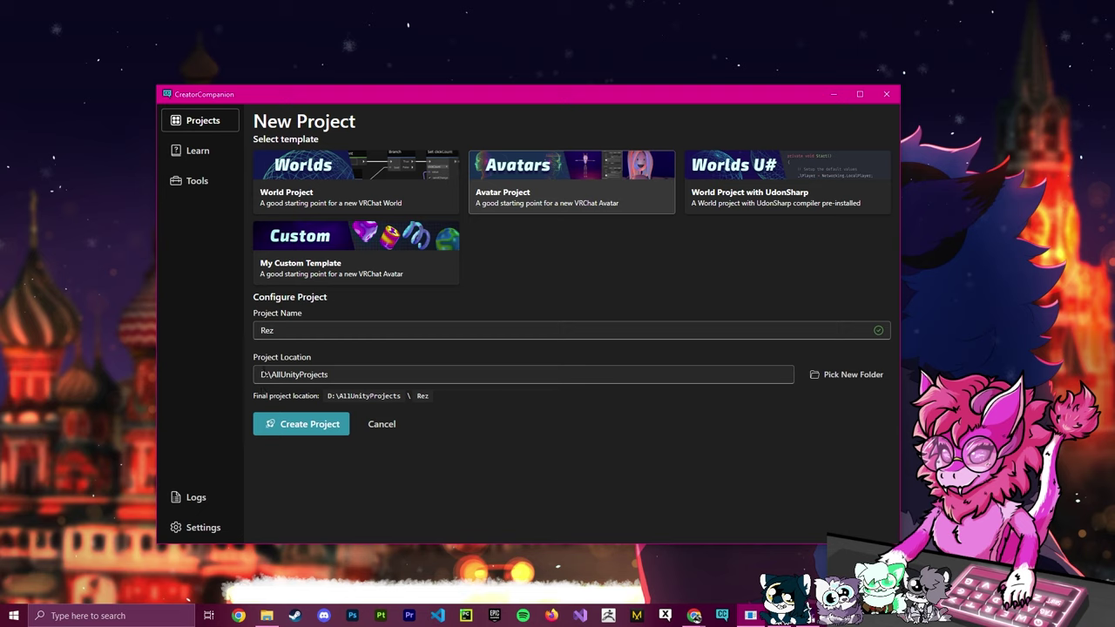
Step: Keep D:\AllUnityProjects as the project location and create the Rez project
{"action": "triple_click", "coordinate": [351, 374]}
{"action": "left_click", "coordinate": [347, 374]}
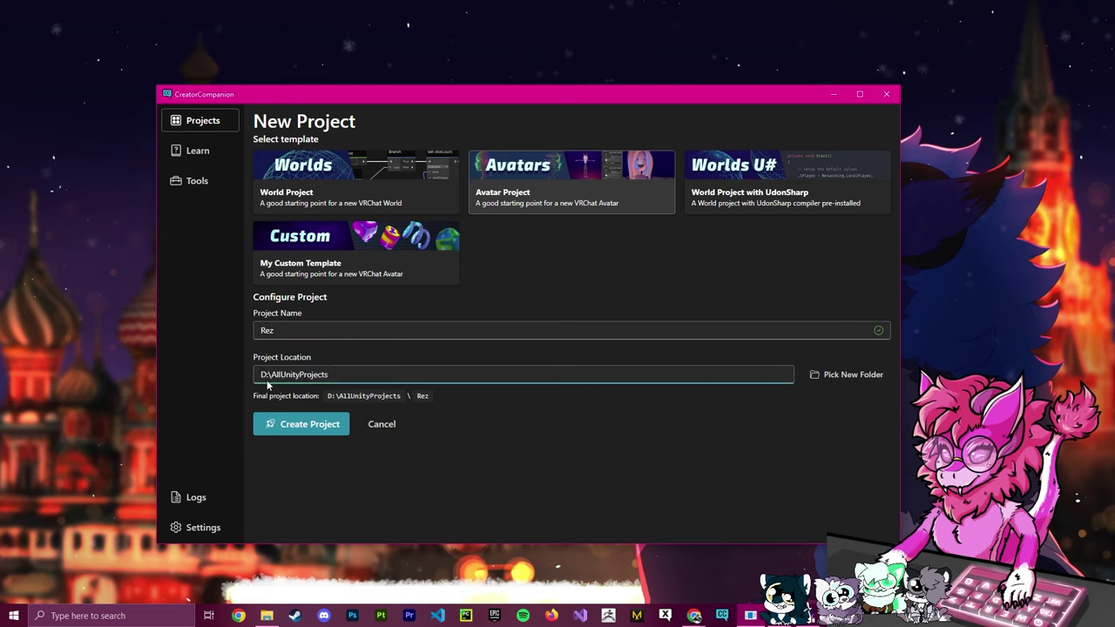
{"action": "left_click_drag", "start_coordinate": [262, 374], "coordinate": [338, 374]}
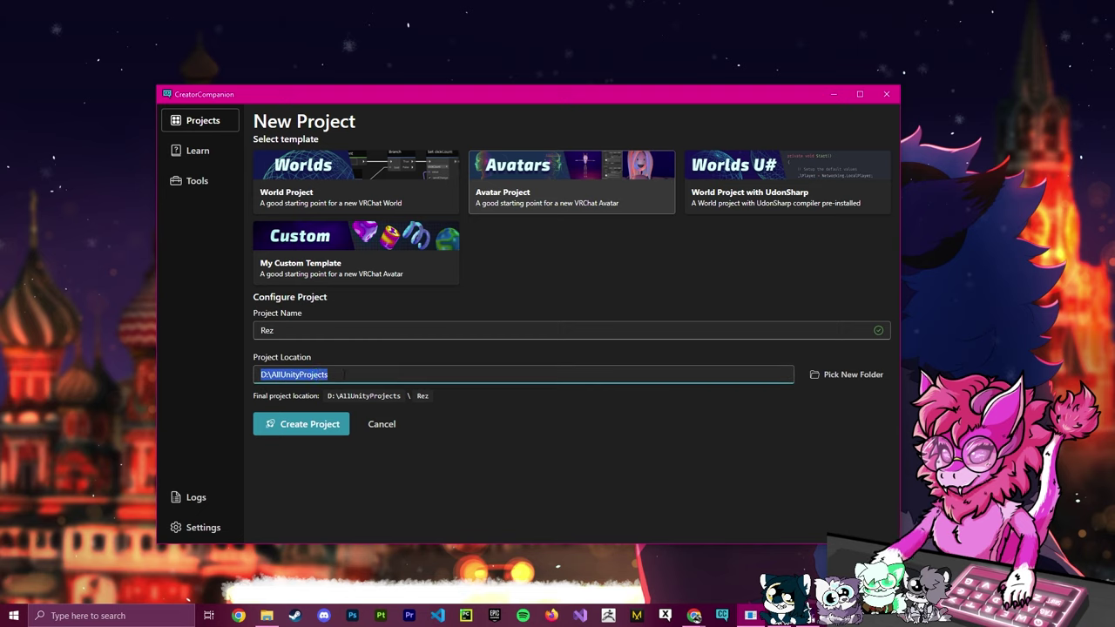
{"action": "left_click", "coordinate": [343, 375]}
{"action": "triple_click", "coordinate": [260, 384]}
{"action": "left_click", "coordinate": [261, 384]}
{"action": "triple_click", "coordinate": [261, 383]}
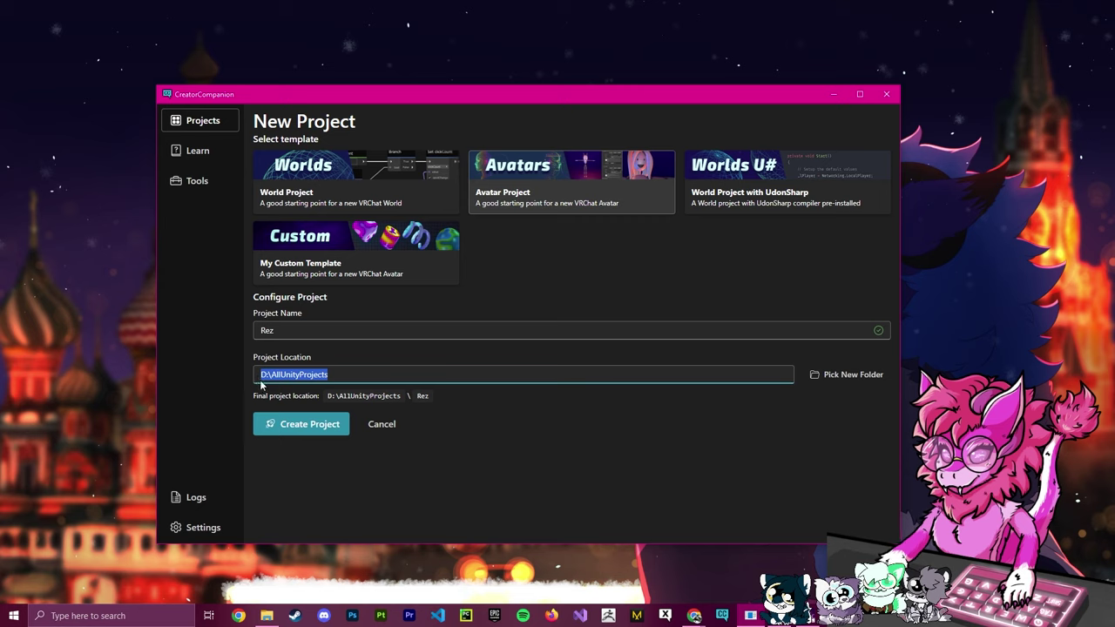
{"action": "left_click", "coordinate": [270, 375]}
{"action": "left_click_drag", "start_coordinate": [261, 375], "coordinate": [207, 375]}
{"action": "left_click", "coordinate": [329, 375]}
{"action": "left_click", "coordinate": [334, 374]}
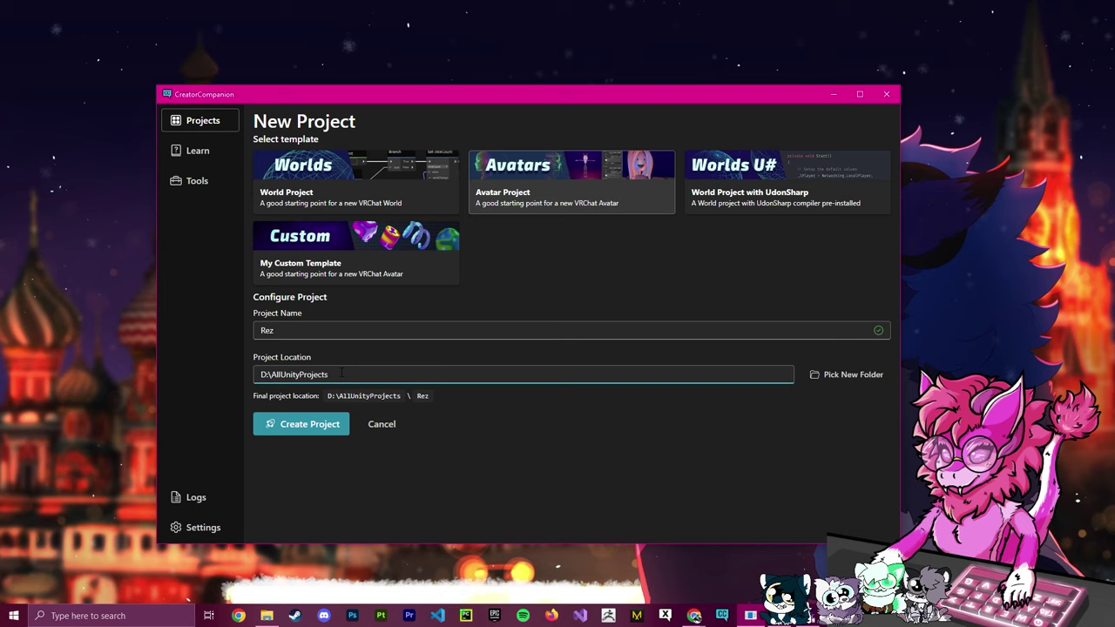
{"action": "triple_click", "coordinate": [341, 375]}
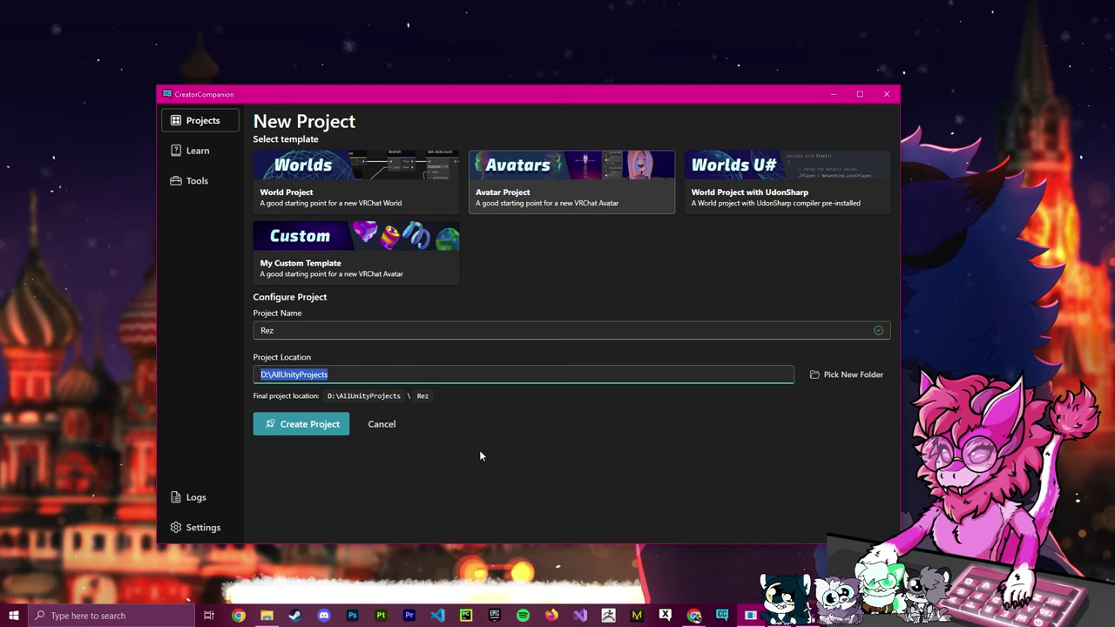
{"action": "left_click", "coordinate": [292, 426]}
{"action": "left_click_drag", "start_coordinate": [261, 375], "coordinate": [329, 375]}
{"action": "left_click", "coordinate": [305, 427]}
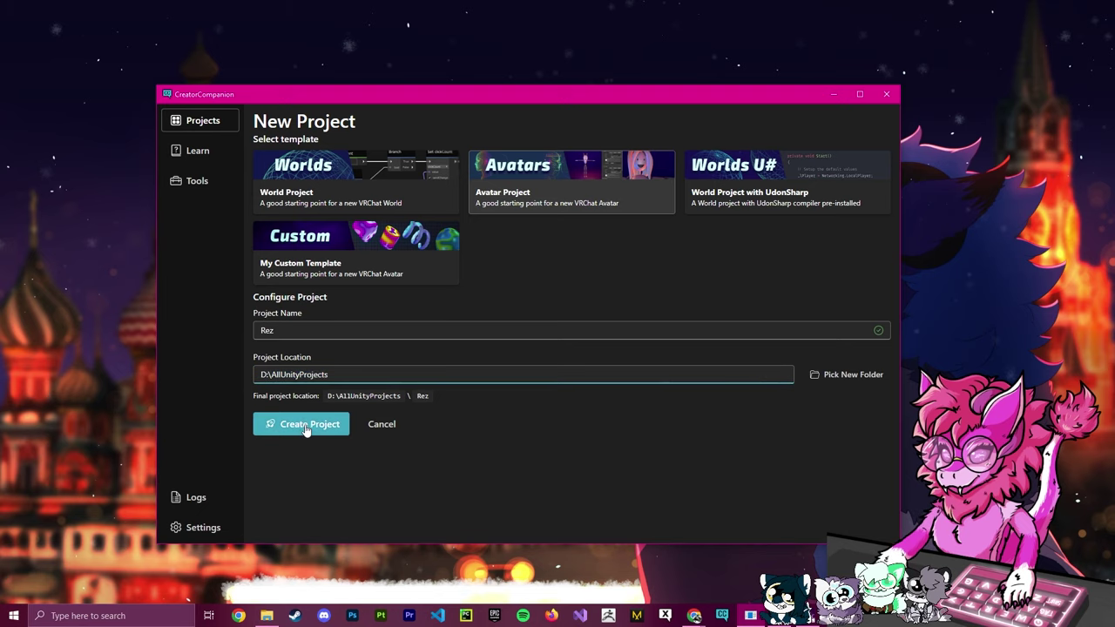
{"action": "left_click", "coordinate": [304, 425]}
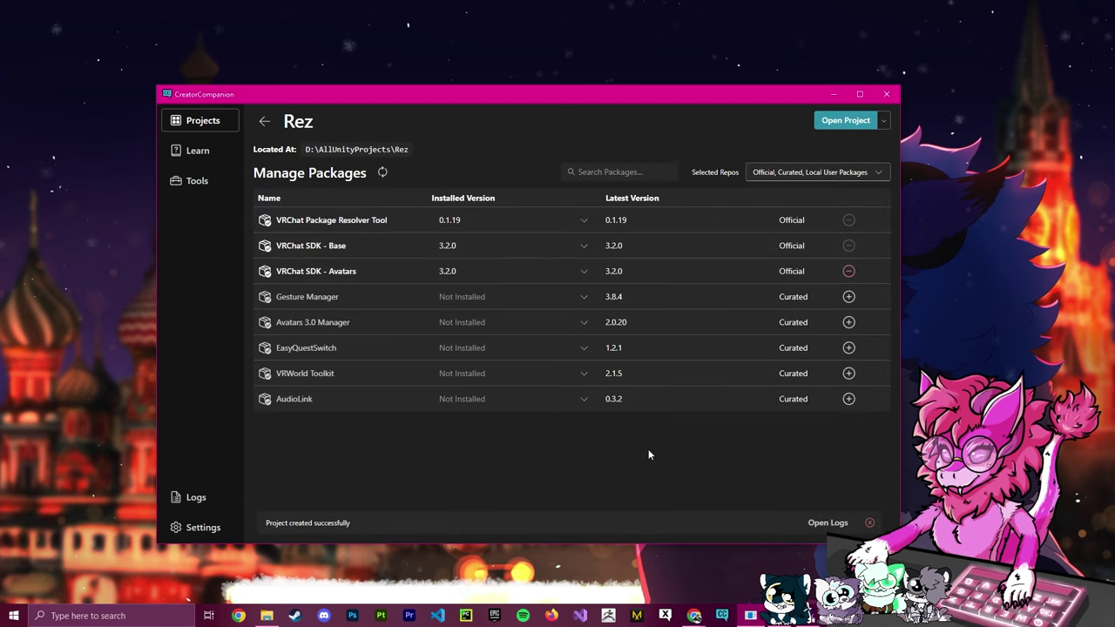
Step: Add Avatars 3.0 Manager and Gesture Manager packages to Rez, then return to Projects
{"action": "mouse_move", "coordinate": [296, 293]}
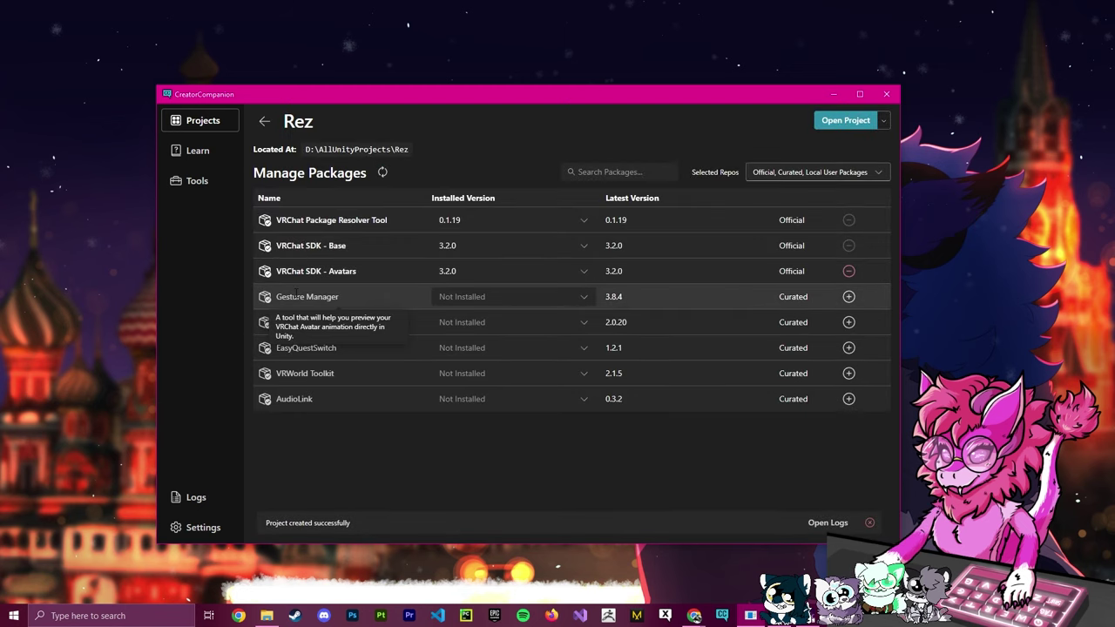
{"action": "mouse_move", "coordinate": [284, 330]}
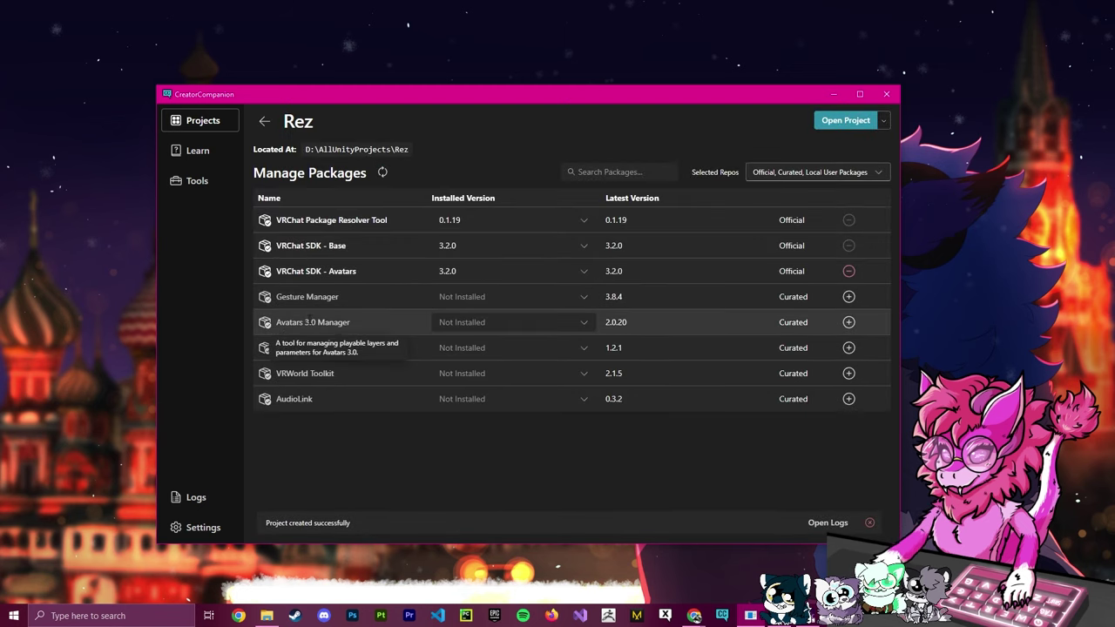
{"action": "left_click", "coordinate": [848, 323]}
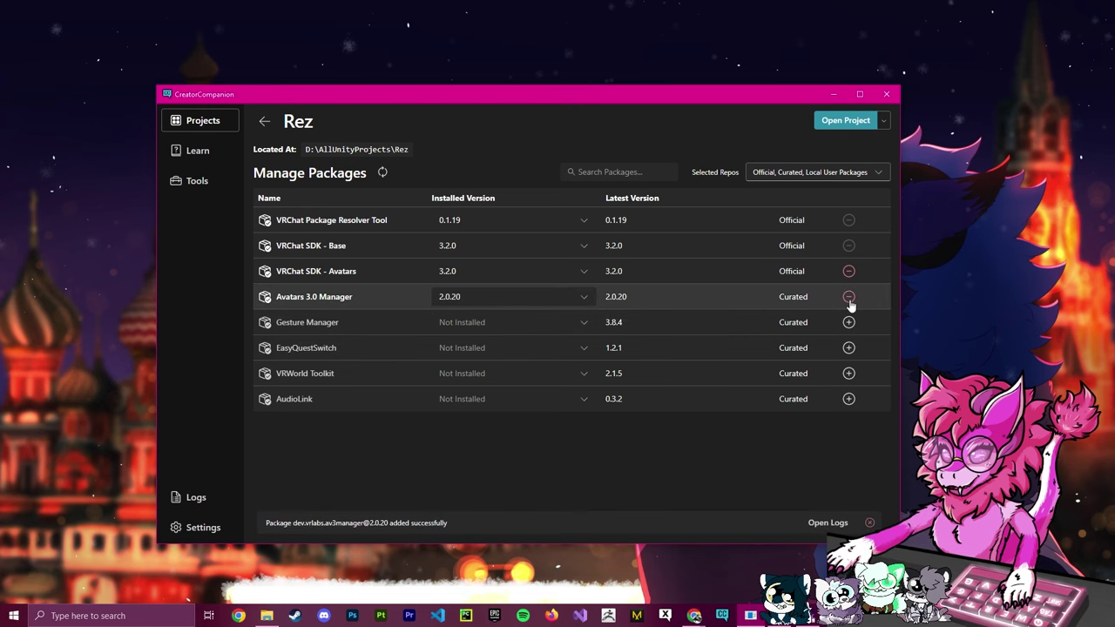
{"action": "left_click", "coordinate": [849, 322]}
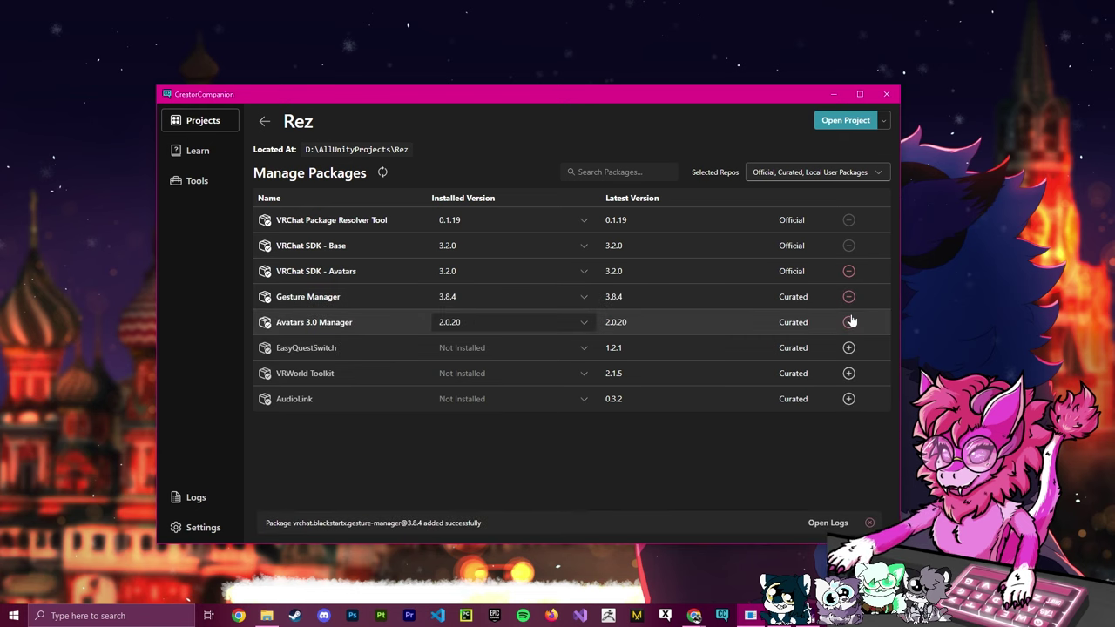
{"action": "left_click", "coordinate": [263, 123]}
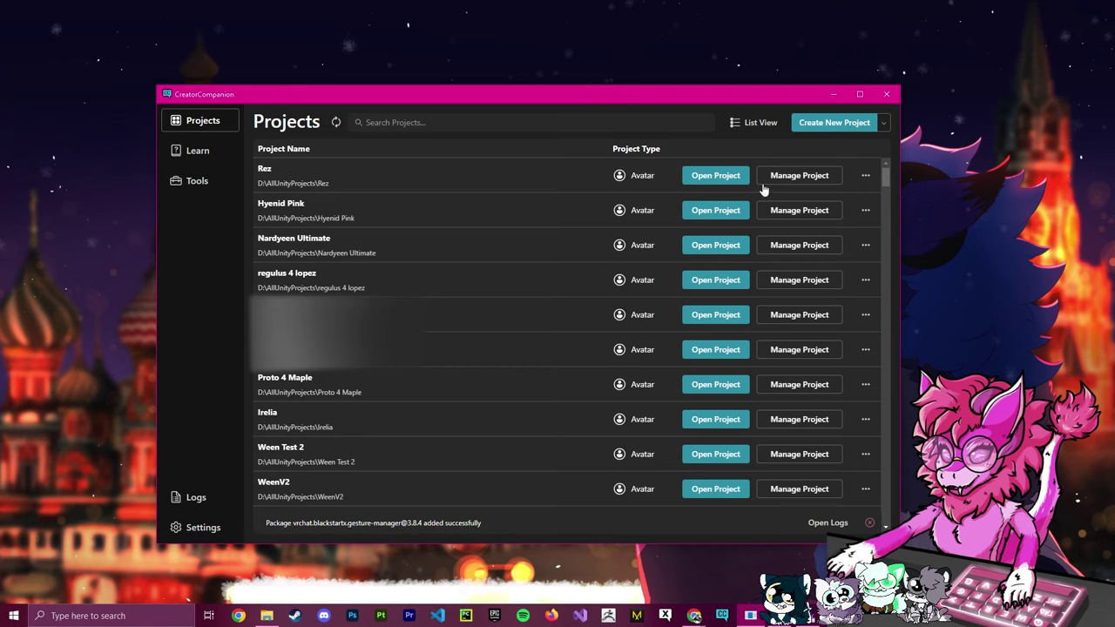
Step: Open the Rez project from Creator Companion in Unity 2019.4.31f1
{"action": "left_click", "coordinate": [713, 177]}
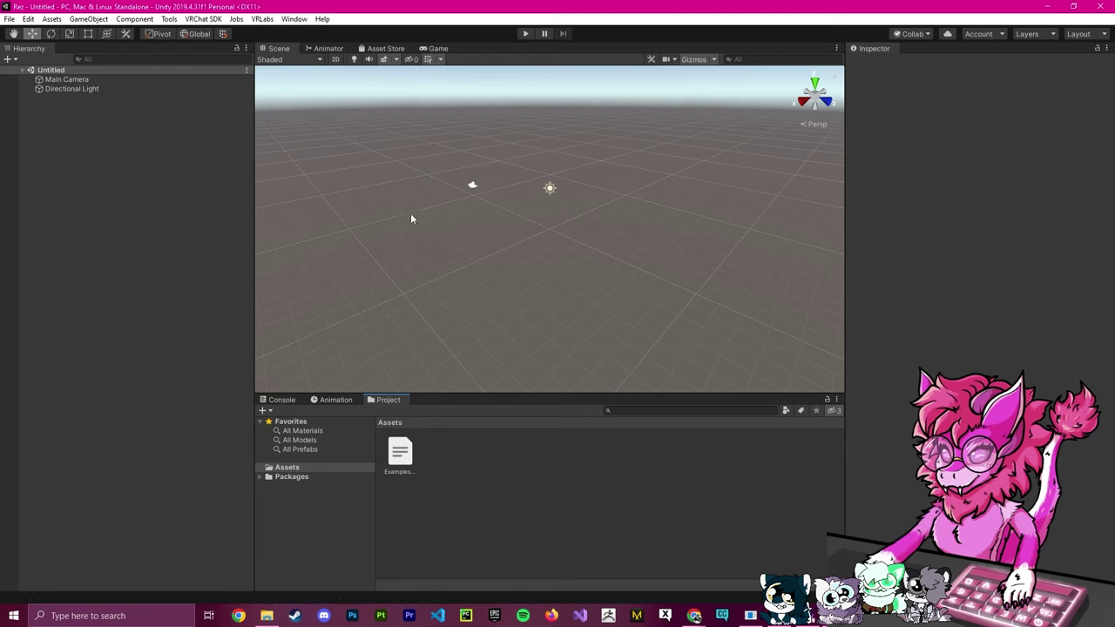
Step: Check in the VRChat SDK control panel that the account is signed in and can publish avatars, then close it
{"action": "left_click", "coordinate": [202, 19]}
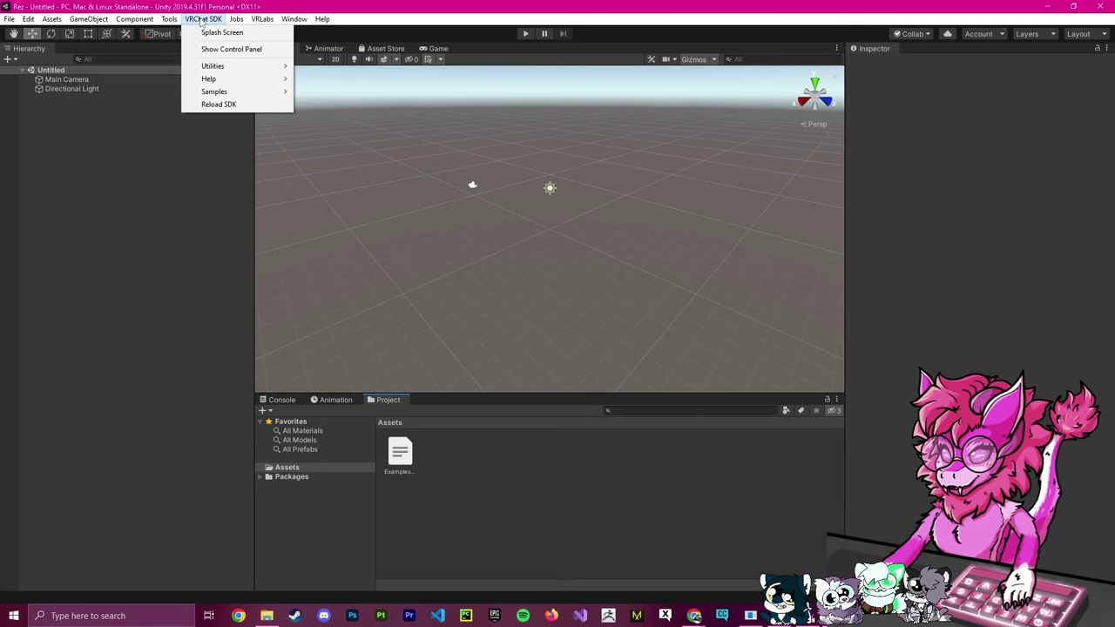
{"action": "left_click", "coordinate": [231, 49]}
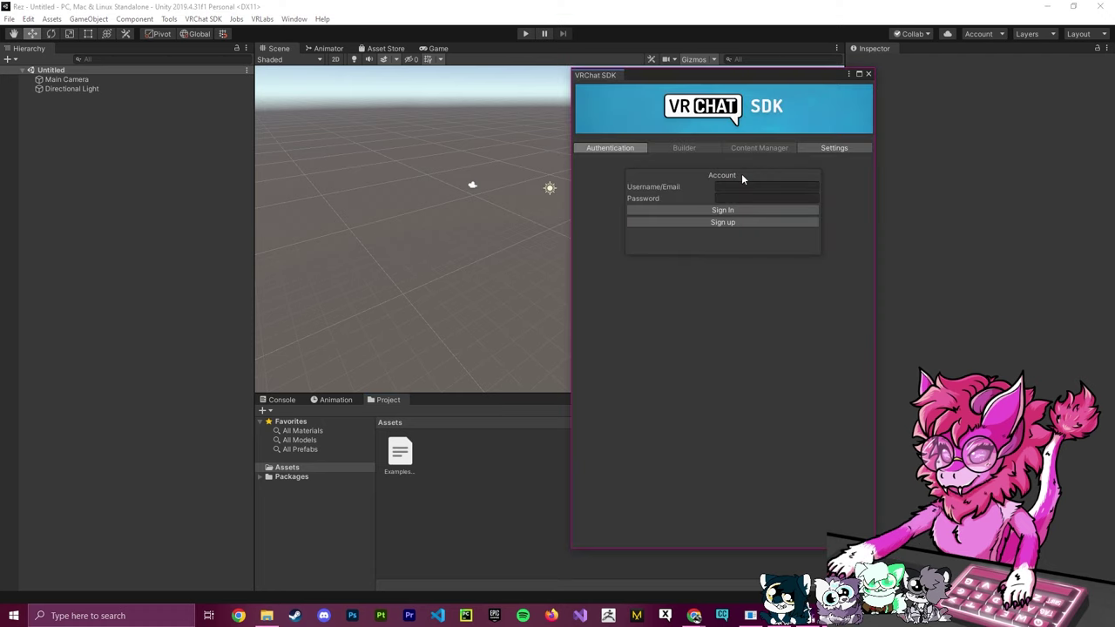
{"action": "left_click_drag", "start_coordinate": [695, 79], "coordinate": [529, 80]}
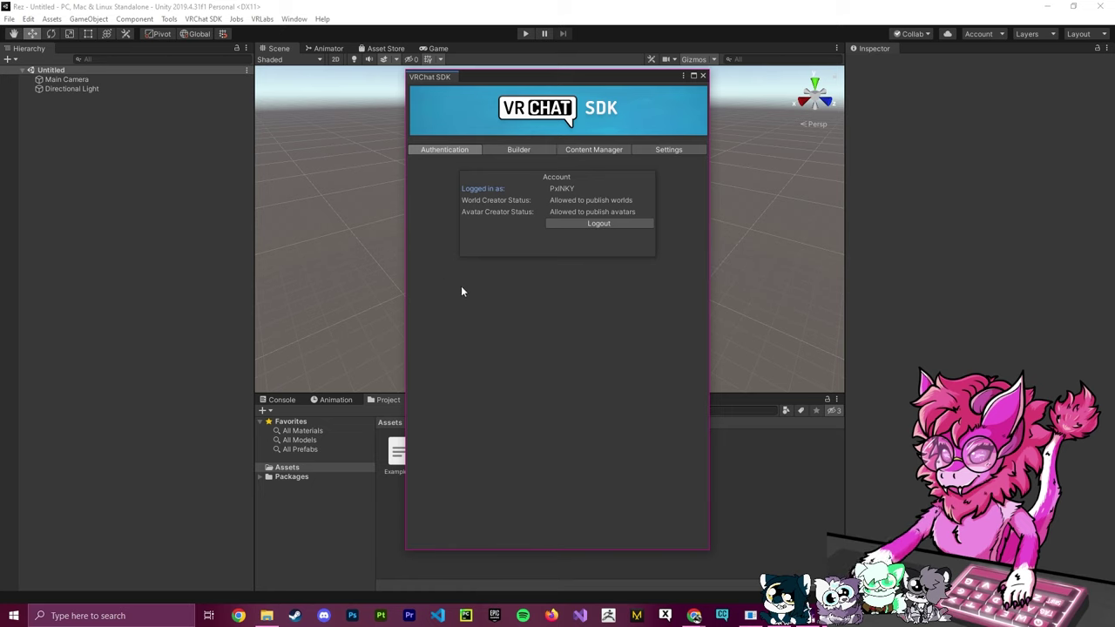
{"action": "left_click", "coordinate": [526, 151]}
{"action": "left_click_drag", "start_coordinate": [531, 77], "coordinate": [715, 79]}
{"action": "left_click", "coordinate": [886, 77]}
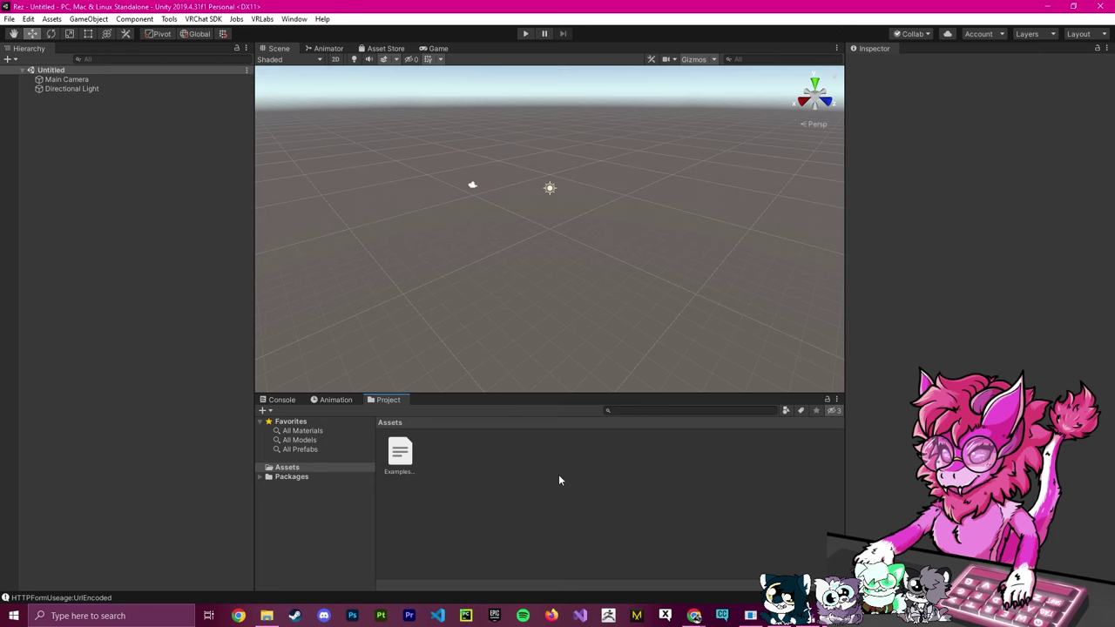
Step: Check the poi_Toon shader package in the Downloads folder
{"action": "left_click", "coordinate": [266, 616]}
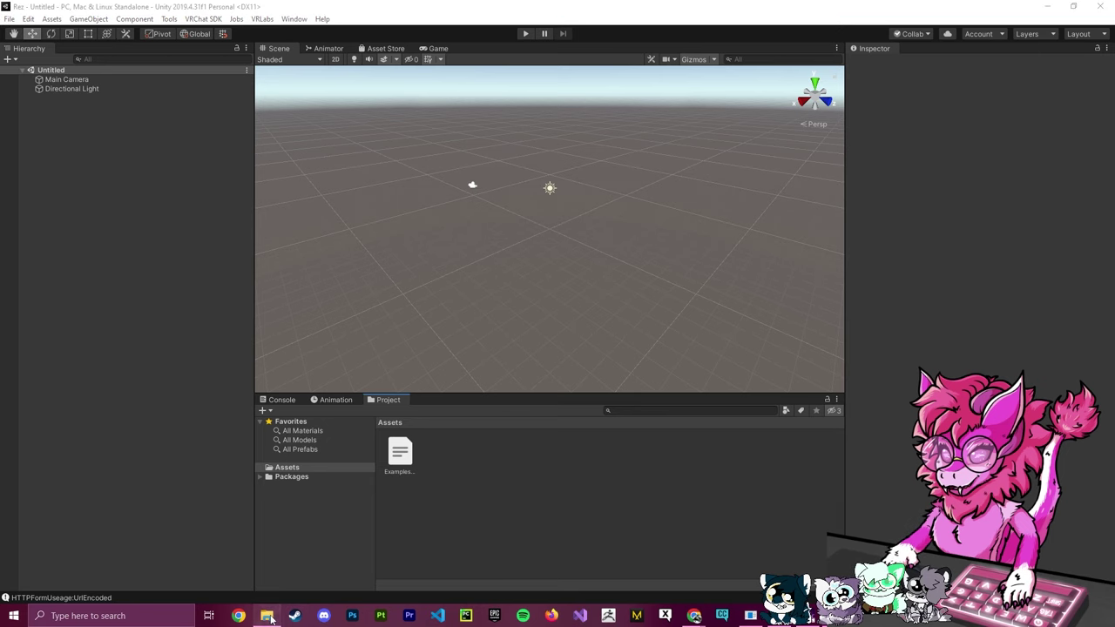
{"action": "left_click_drag", "start_coordinate": [440, 225], "coordinate": [438, 273]}
{"action": "left_click", "coordinate": [437, 273]}
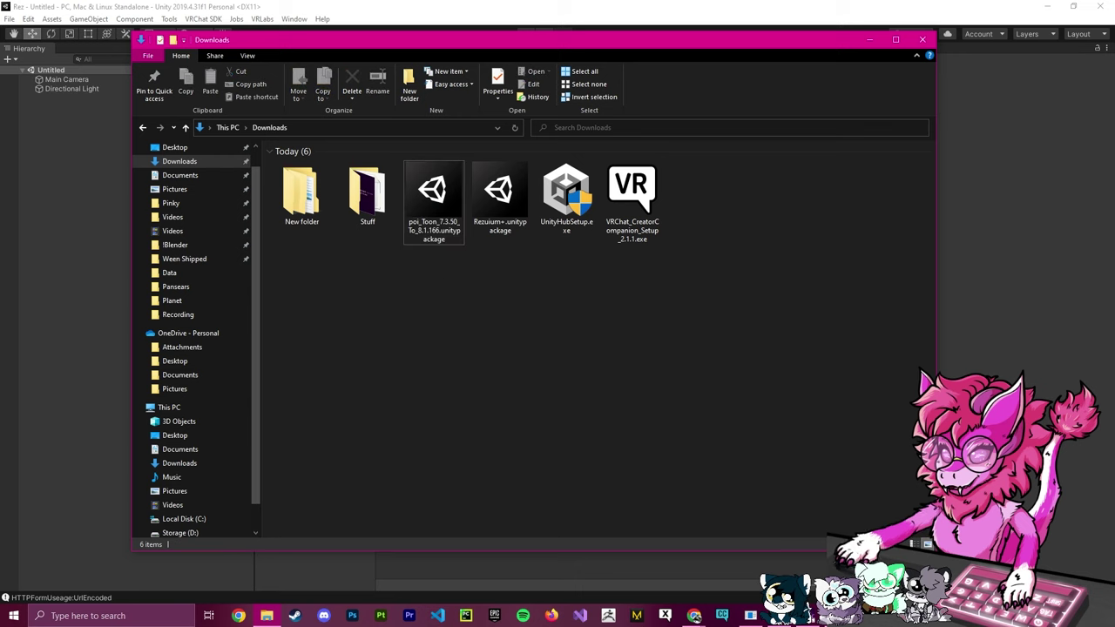
Step: Open the latest Poiyomi Toon Shader 8.1.166 release from the GitHub repository page
{"action": "left_click", "coordinate": [695, 616]}
{"action": "left_click", "coordinate": [756, 567]}
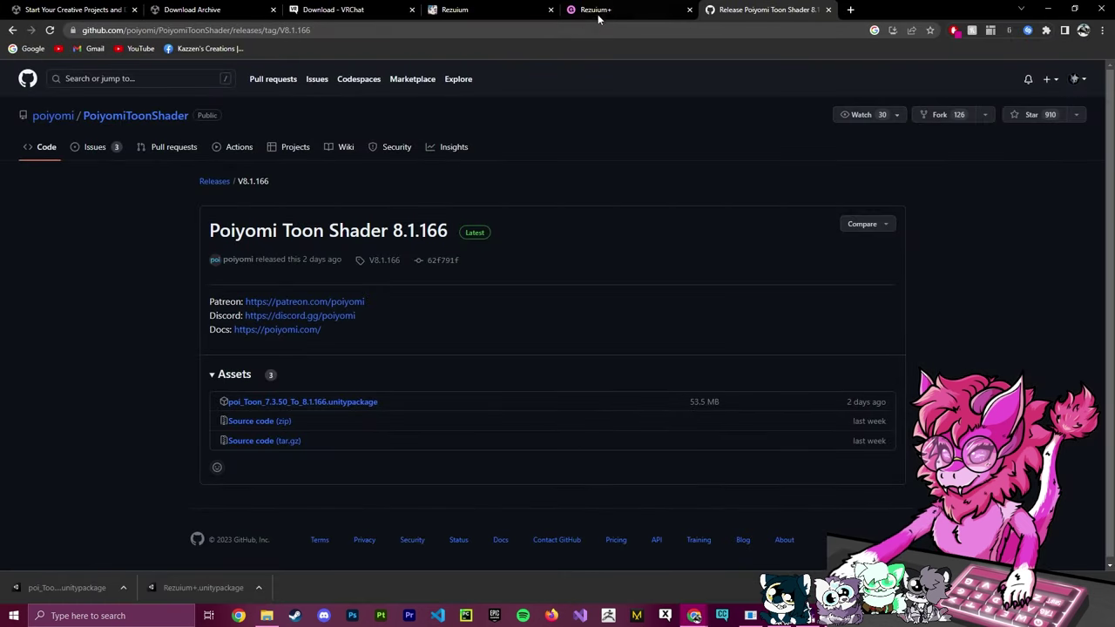
{"action": "left_click", "coordinate": [105, 116]}
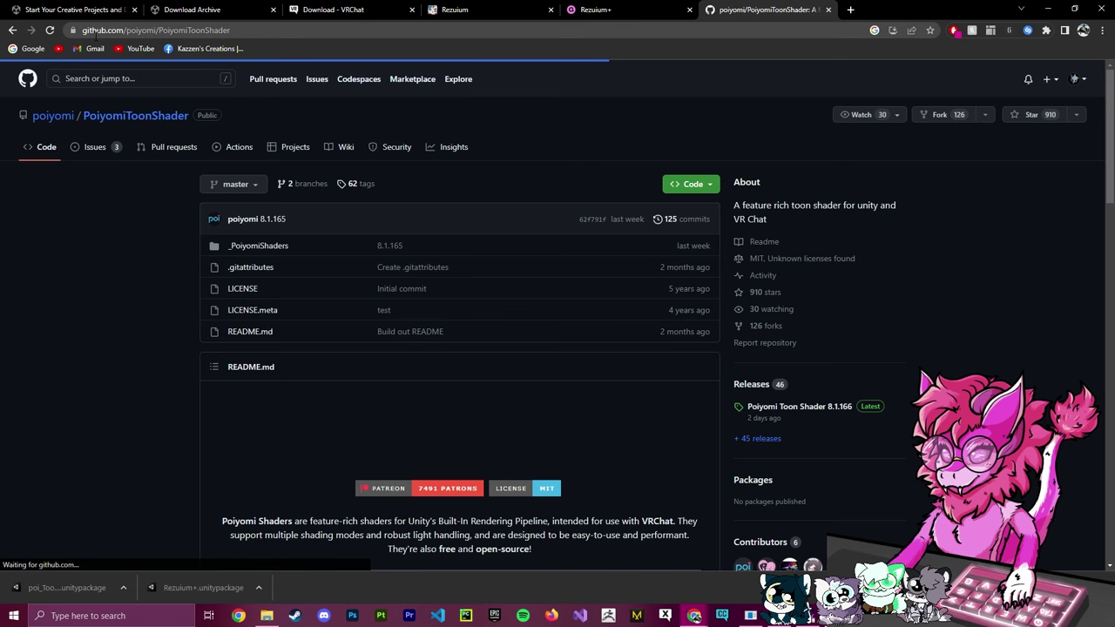
{"action": "scroll", "coordinate": [536, 331], "scroll_direction": "down", "scroll_amount": 2}
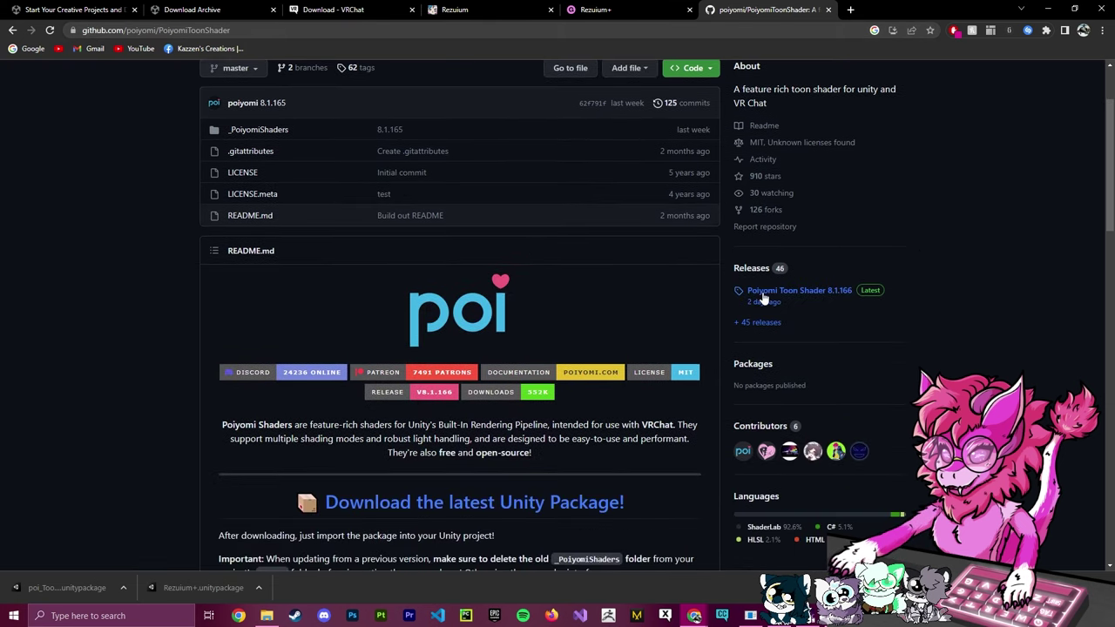
{"action": "left_click", "coordinate": [794, 294]}
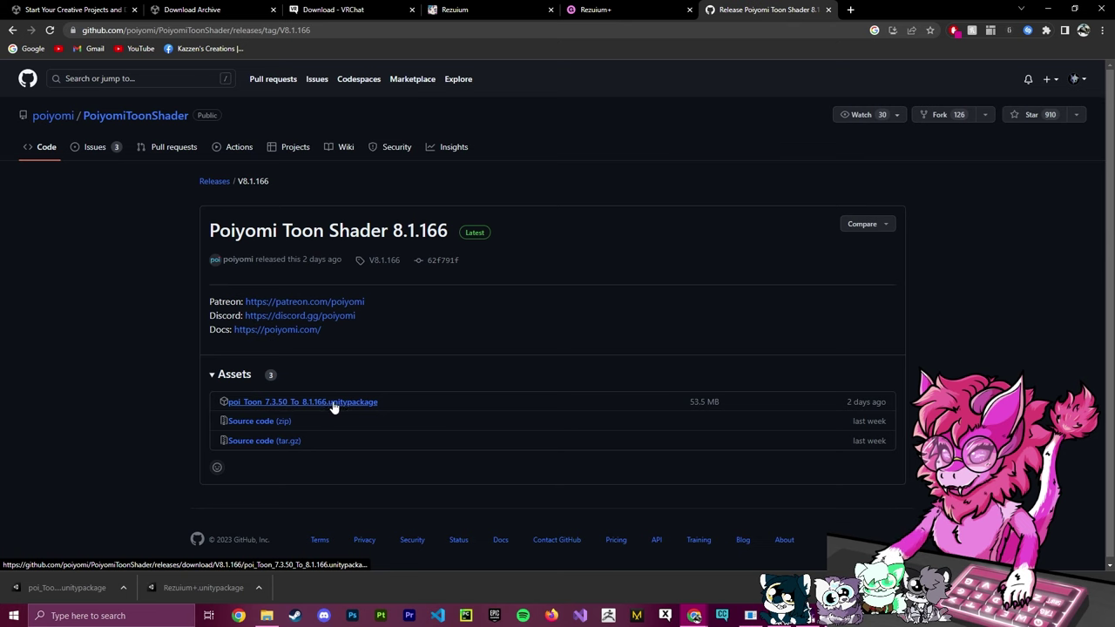
Step: Look over the Rezuium product page on Gumroad
{"action": "left_click", "coordinate": [454, 9]}
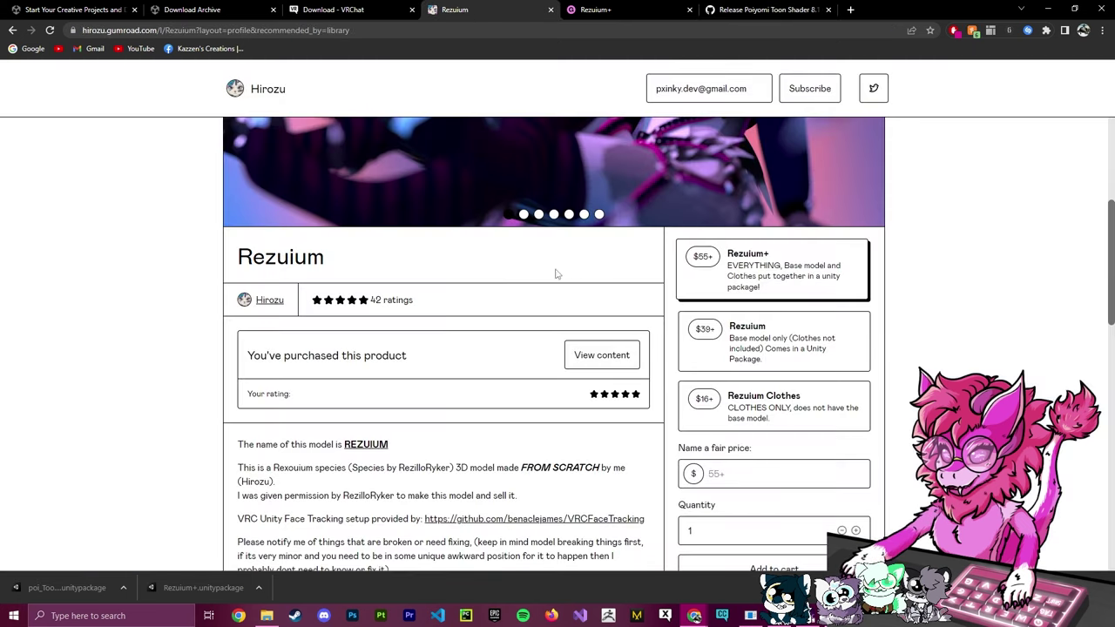
{"action": "scroll", "coordinate": [557, 274], "scroll_direction": "up", "scroll_amount": 4}
{"action": "left_click_drag", "start_coordinate": [270, 144], "coordinate": [336, 149]}
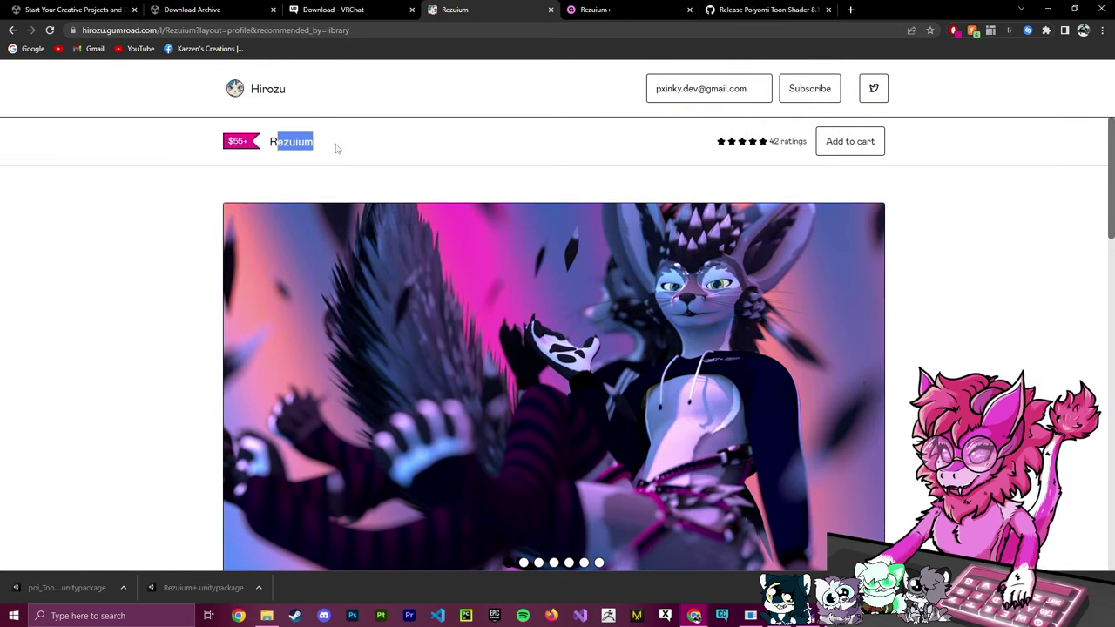
{"action": "left_click", "coordinate": [275, 171]}
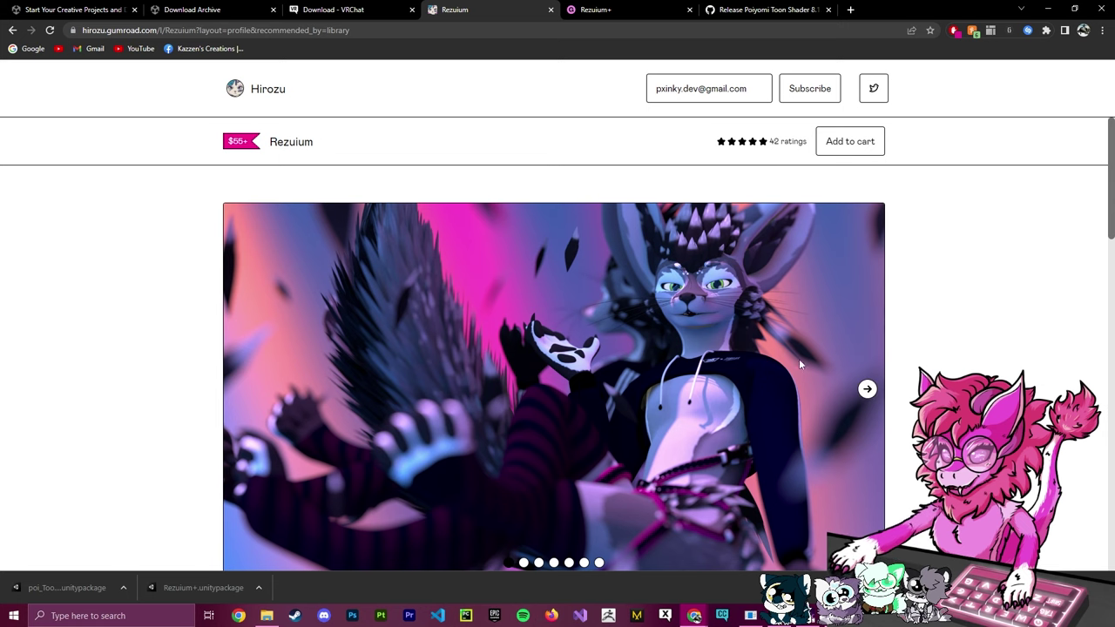
{"action": "scroll", "coordinate": [799, 359], "scroll_direction": "down", "scroll_amount": 3}
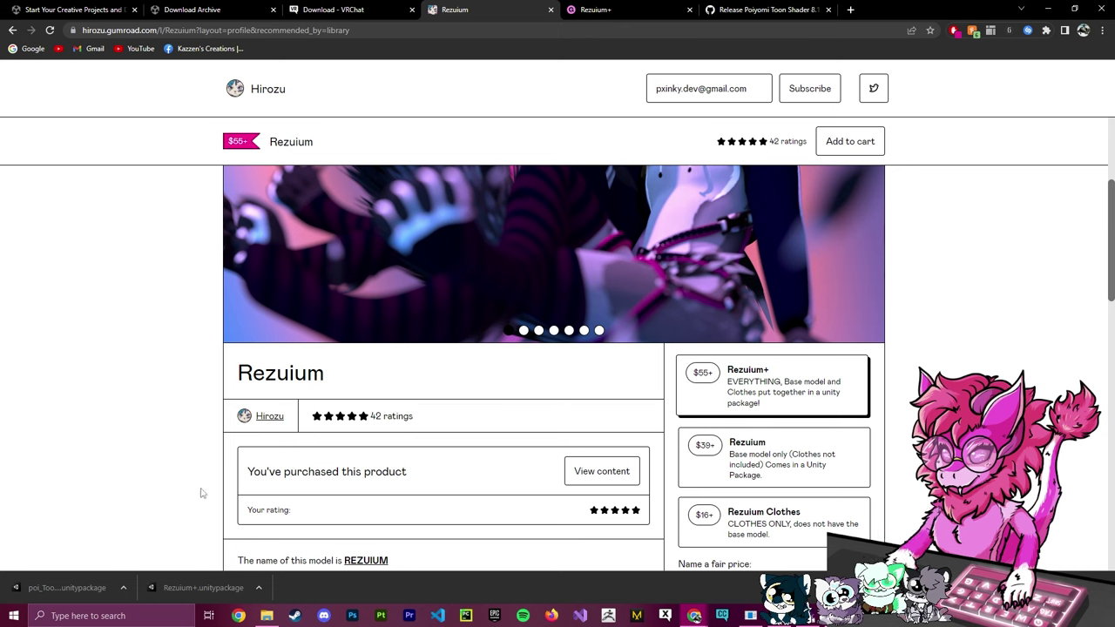
{"action": "scroll", "coordinate": [522, 468], "scroll_direction": "down", "scroll_amount": 2}
Step: Review the Rezuium+ downloads page, noting the 43.4 MB UNITYPACKAGE file
{"action": "left_click", "coordinate": [615, 9]}
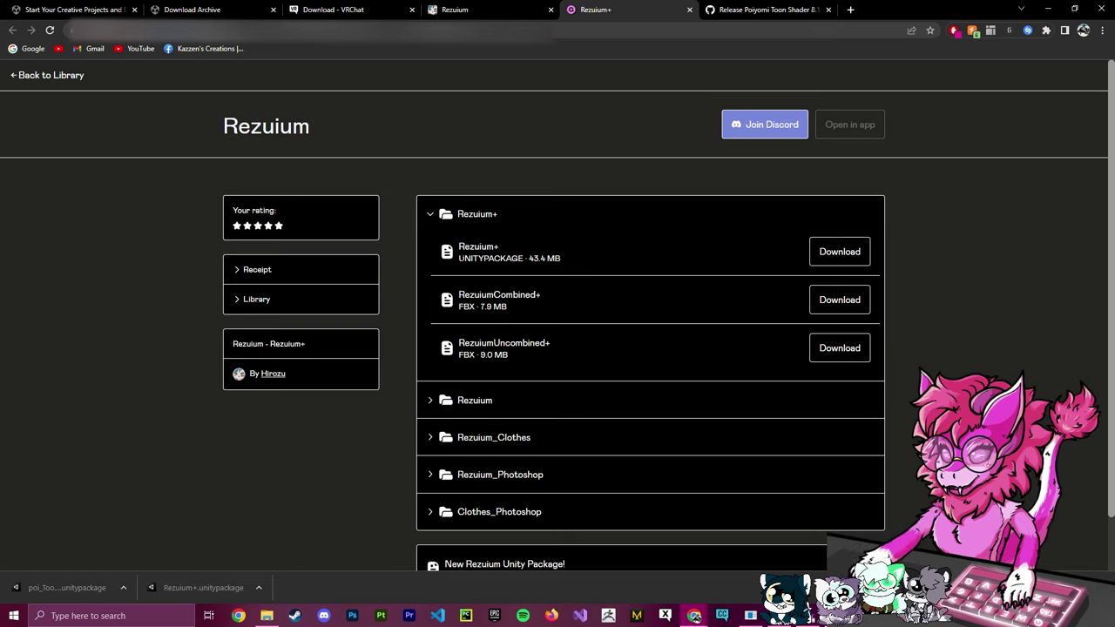
{"action": "left_click_drag", "start_coordinate": [459, 261], "coordinate": [522, 261]}
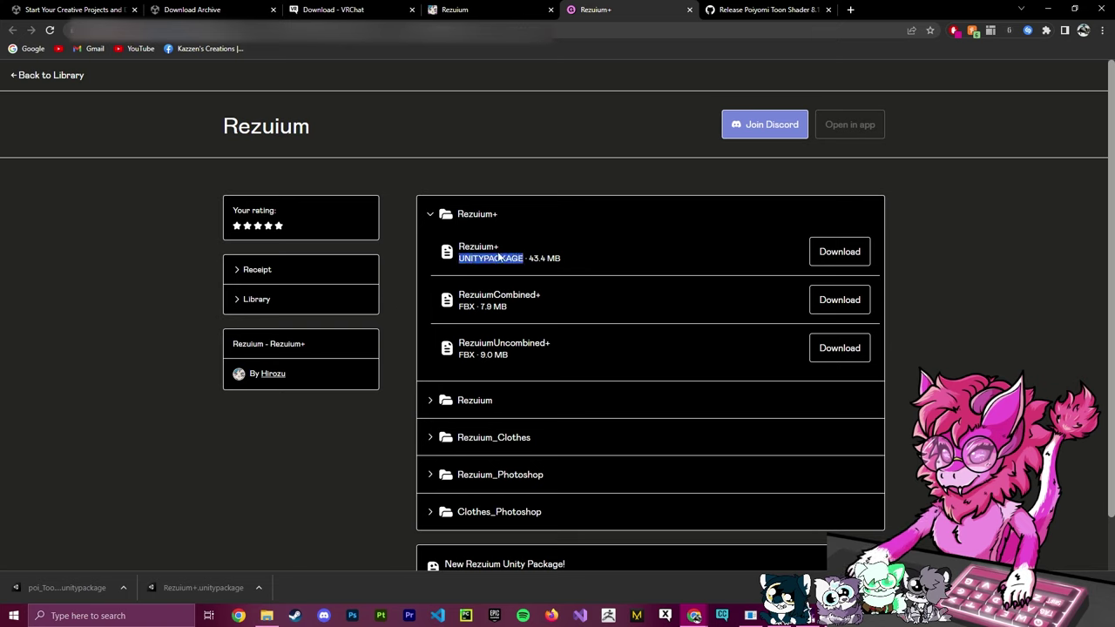
{"action": "left_click", "coordinate": [514, 261]}
{"action": "double_click", "coordinate": [501, 259]}
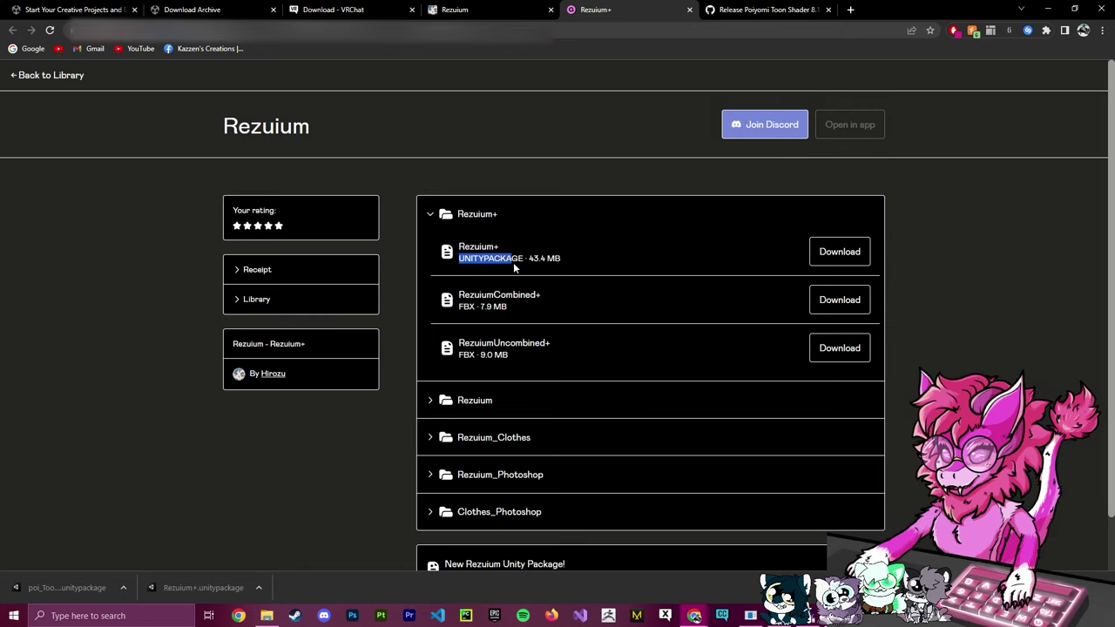
{"action": "left_click", "coordinate": [513, 266]}
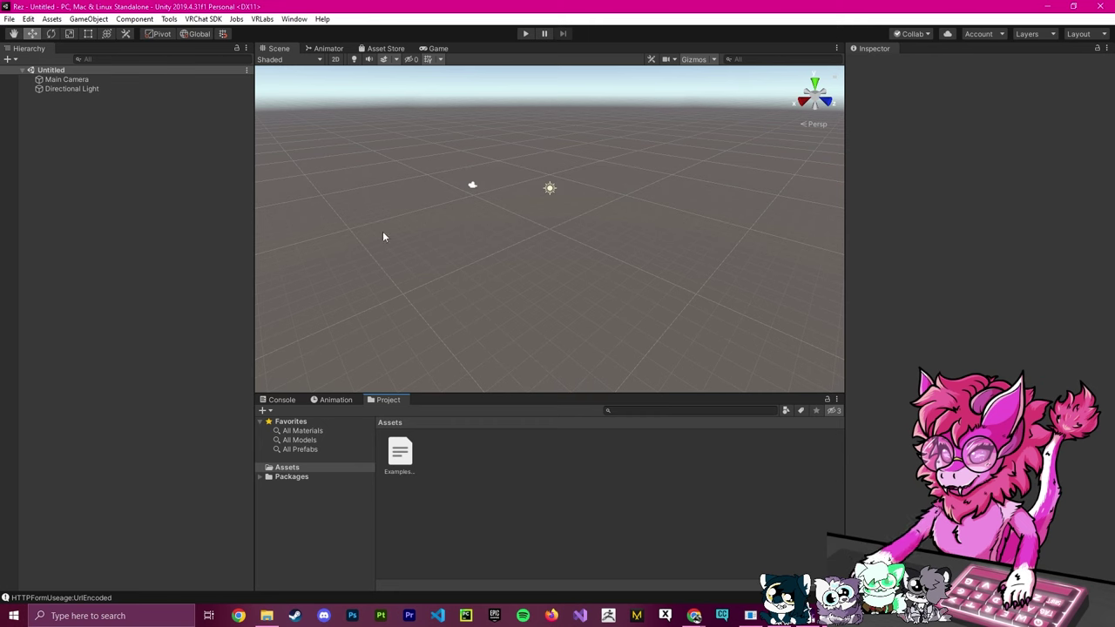
Step: Drag the poi_Toon unitypackage from Downloads into Unity and import all its files
{"action": "left_click", "coordinate": [267, 616]}
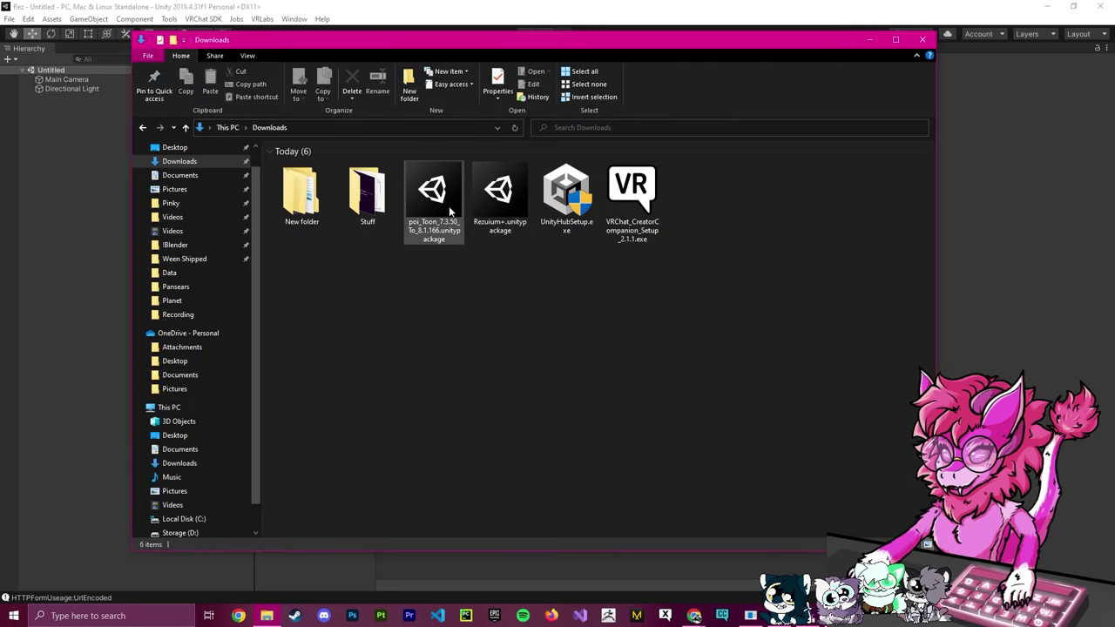
{"action": "mouse_move", "coordinate": [433, 196]}
{"action": "left_mouse_down"}
{"action": "mouse_move", "coordinate": [392, 202]}
{"action": "mouse_move", "coordinate": [433, 199]}
{"action": "left_mouse_up"}
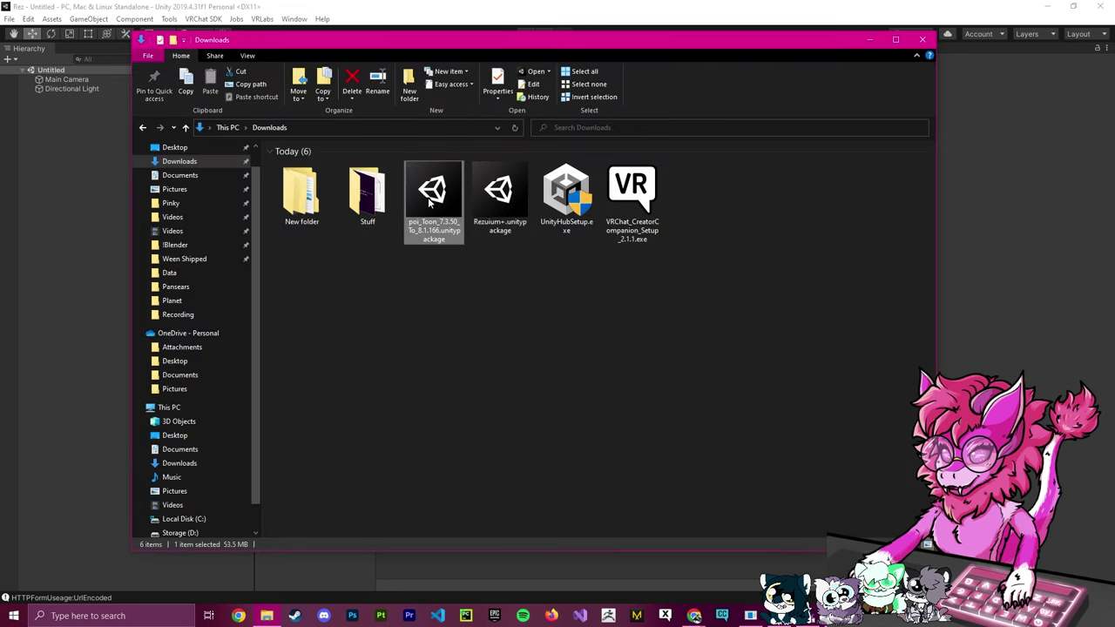
{"action": "left_click_drag", "start_coordinate": [501, 567], "coordinate": [523, 566]}
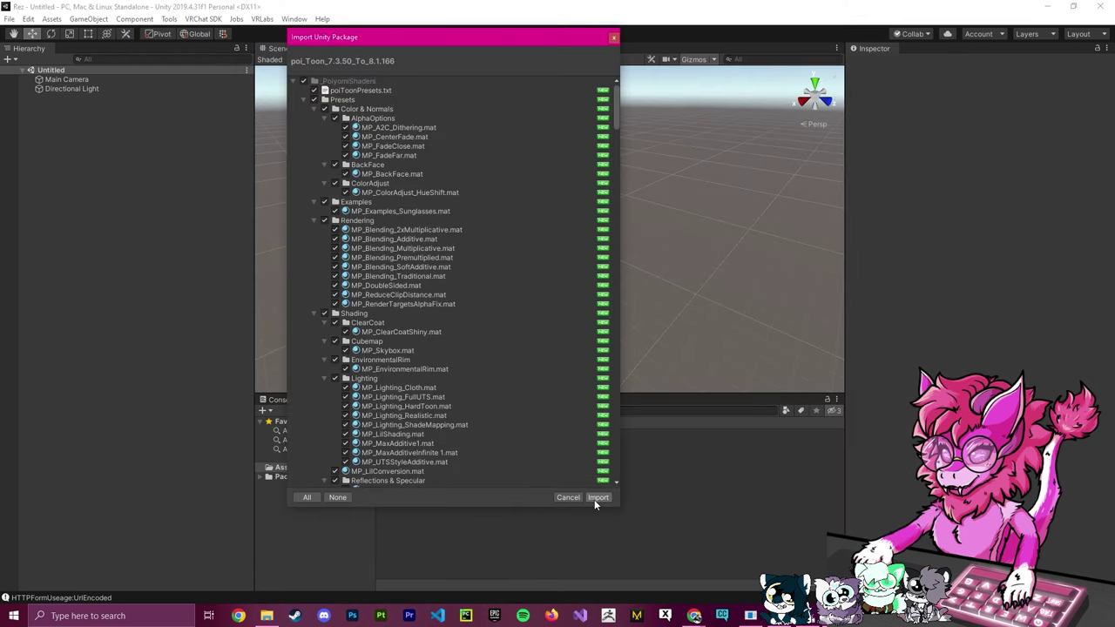
{"action": "left_click", "coordinate": [597, 498]}
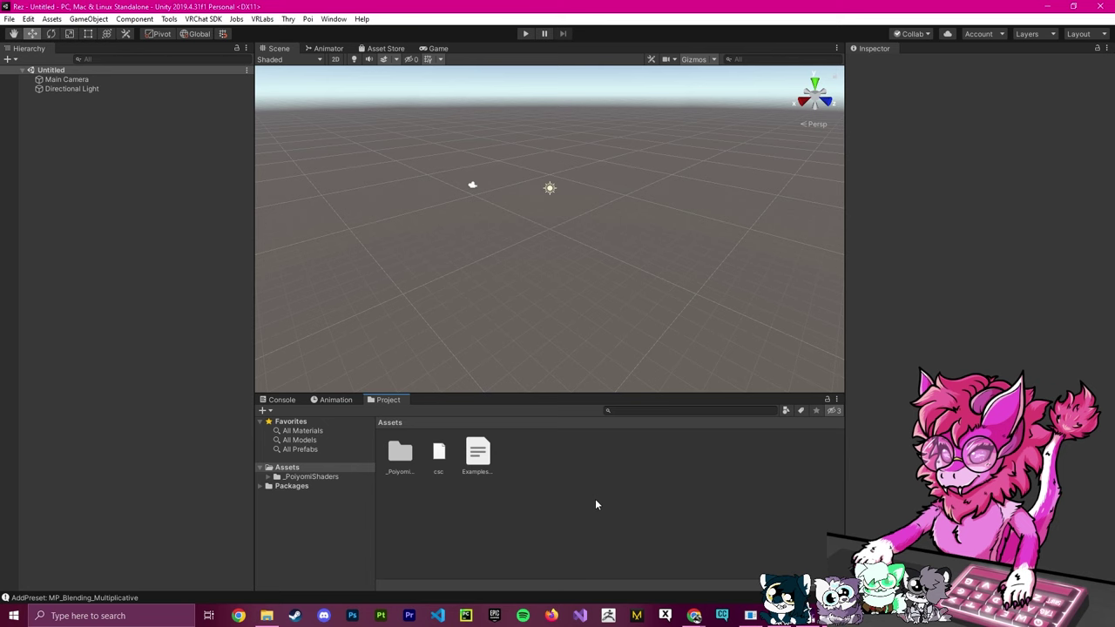
Step: Import Rezuium+.unitypackage from Downloads and select the new CLICK_ME scene in Assets
{"action": "left_click", "coordinate": [267, 616]}
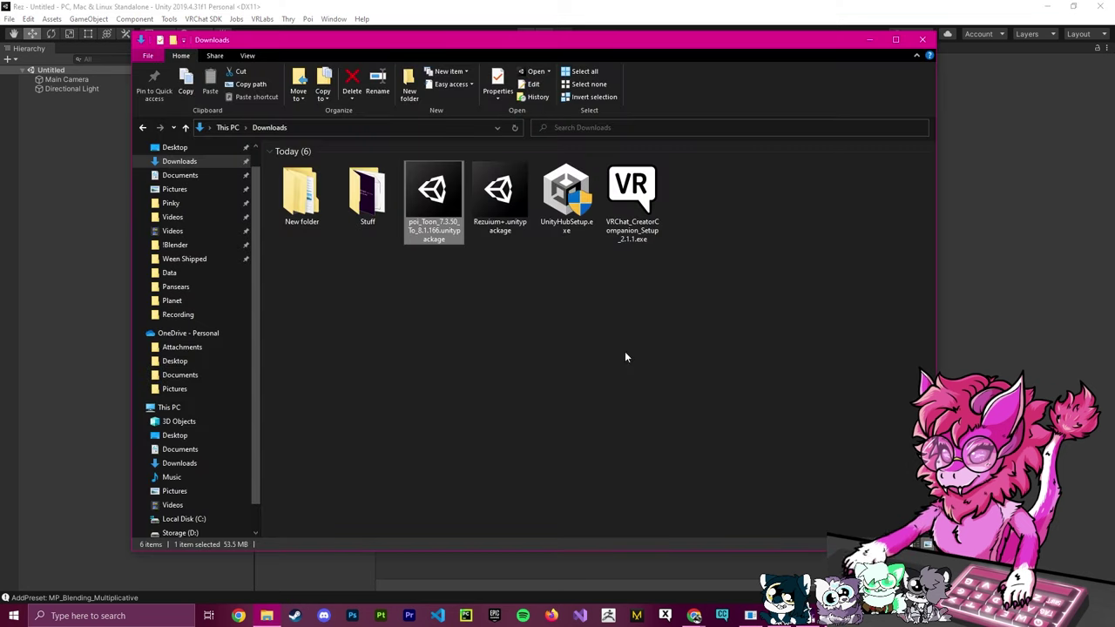
{"action": "left_click_drag", "start_coordinate": [500, 196], "coordinate": [546, 574]}
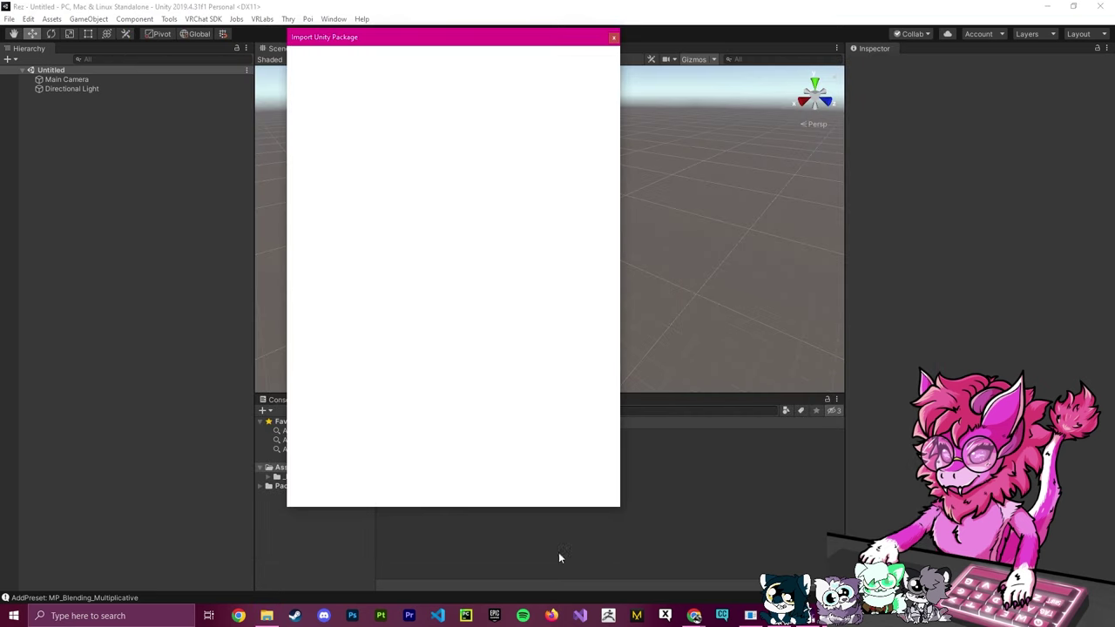
{"action": "left_click", "coordinate": [598, 497]}
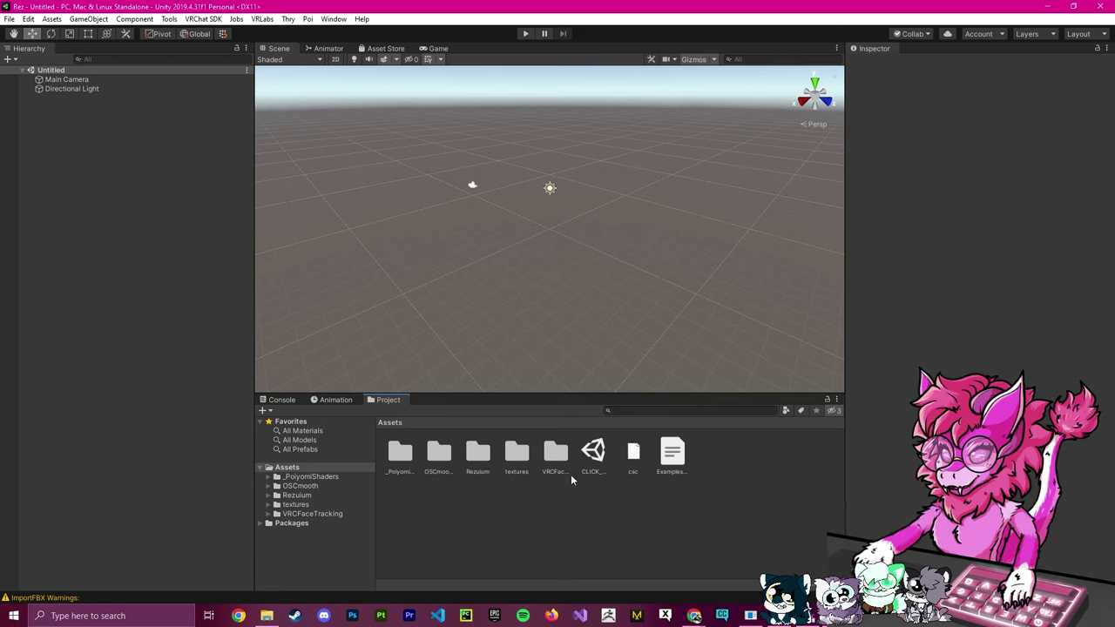
{"action": "left_click", "coordinate": [593, 451]}
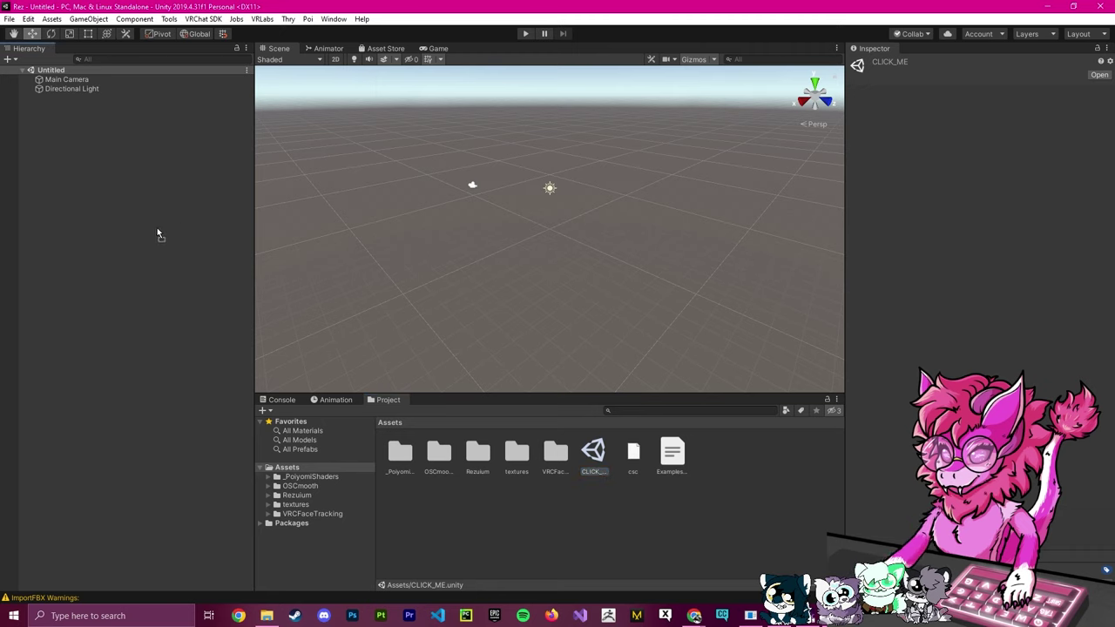
Step: Load the CLICK_ME scene and inspect the Rezuium prefab and RezuiumCombined+ model in the Rezuium folder
{"action": "left_click_drag", "start_coordinate": [71, 137], "coordinate": [73, 138]}
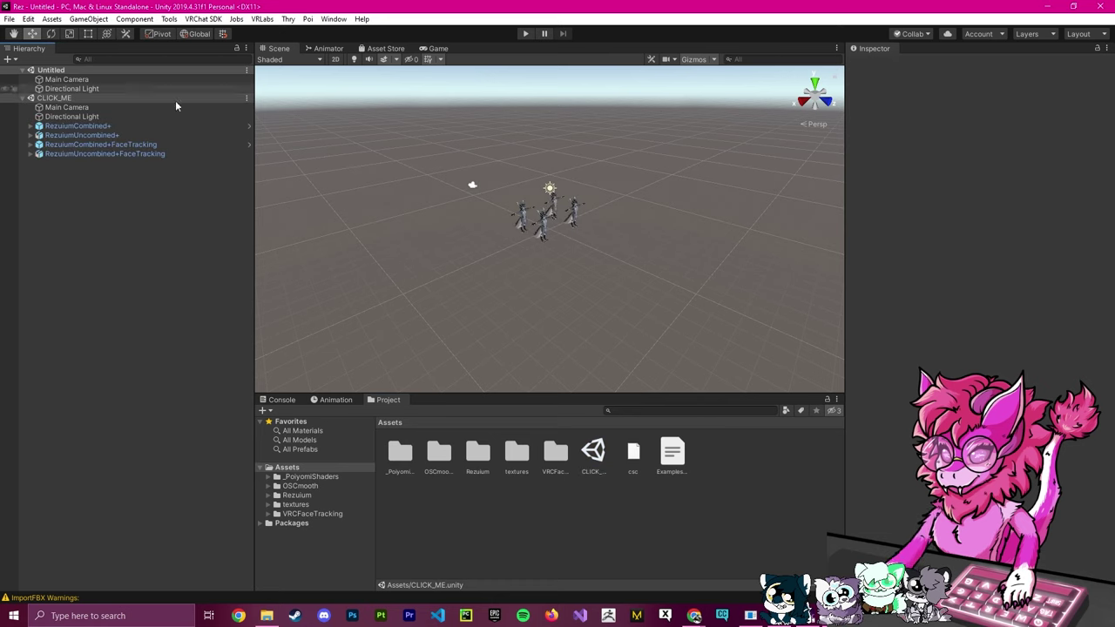
{"action": "double_click", "coordinate": [473, 458]}
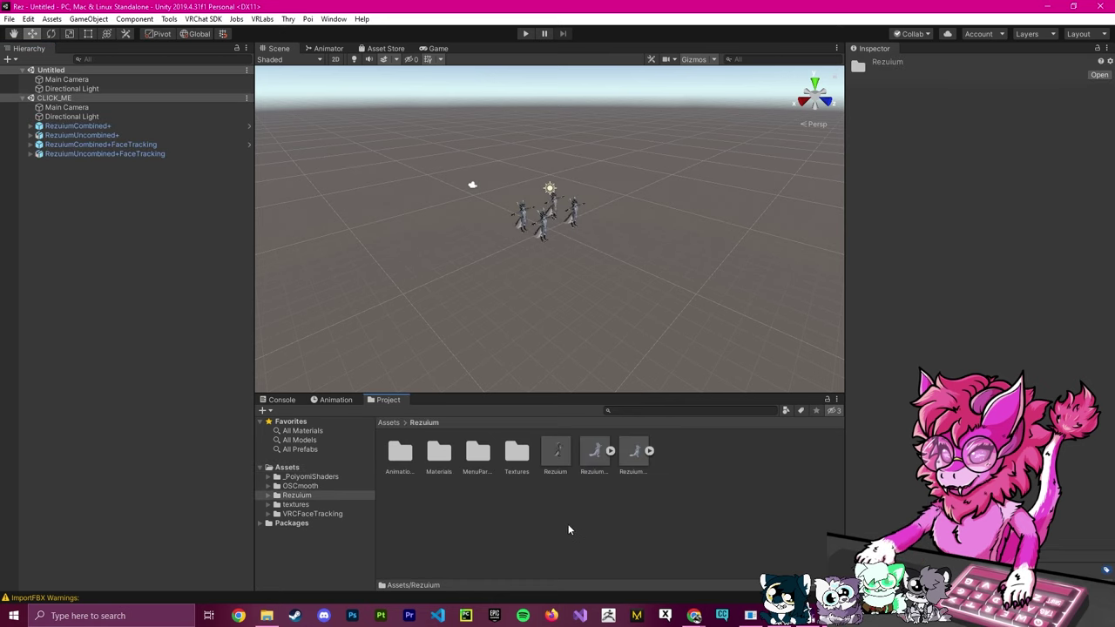
{"action": "left_click", "coordinate": [563, 459]}
{"action": "left_click", "coordinate": [599, 460]}
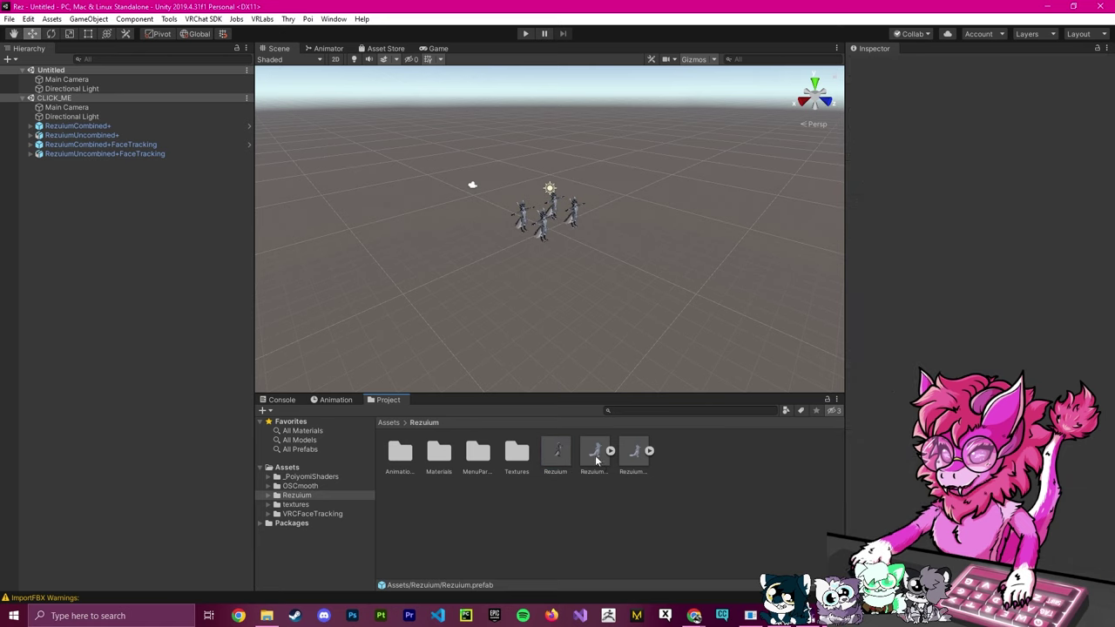
{"action": "left_click", "coordinate": [558, 455]}
{"action": "left_click", "coordinate": [586, 454]}
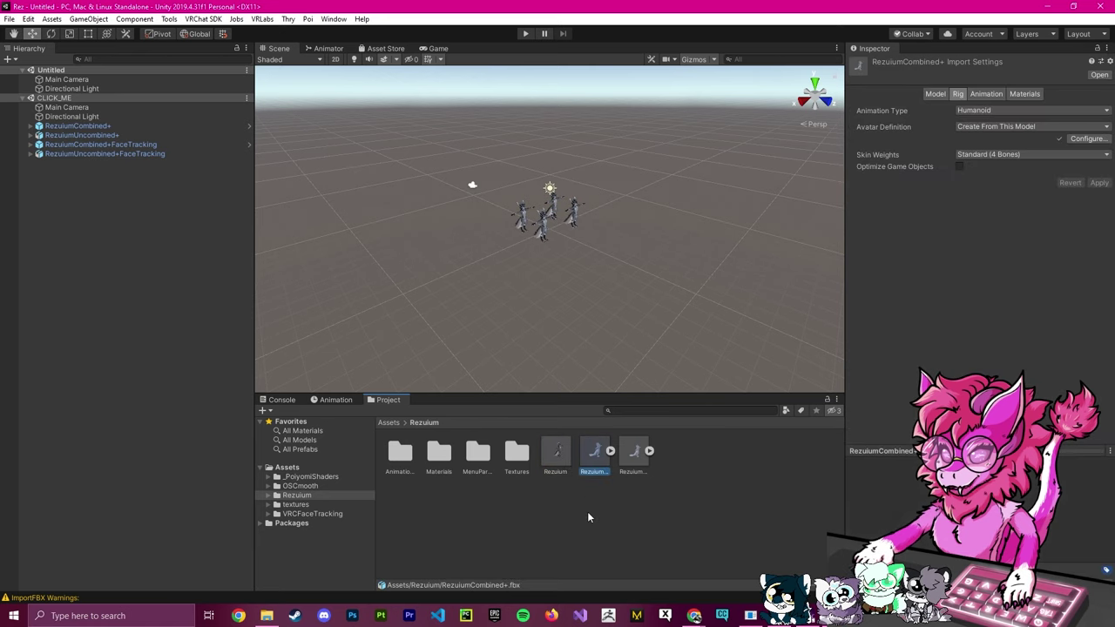
{"action": "left_click", "coordinate": [609, 451]}
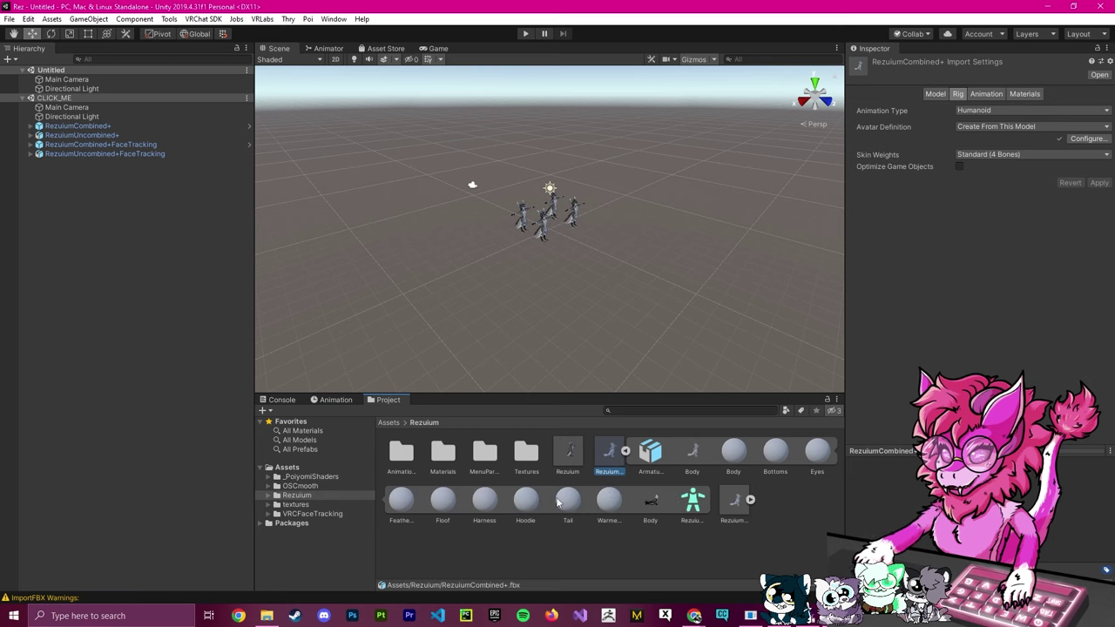
{"action": "left_click", "coordinate": [626, 451]}
Step: Add a Rezuium prefab instance to the scene and move the view closer to the avatars
{"action": "left_click", "coordinate": [568, 459]}
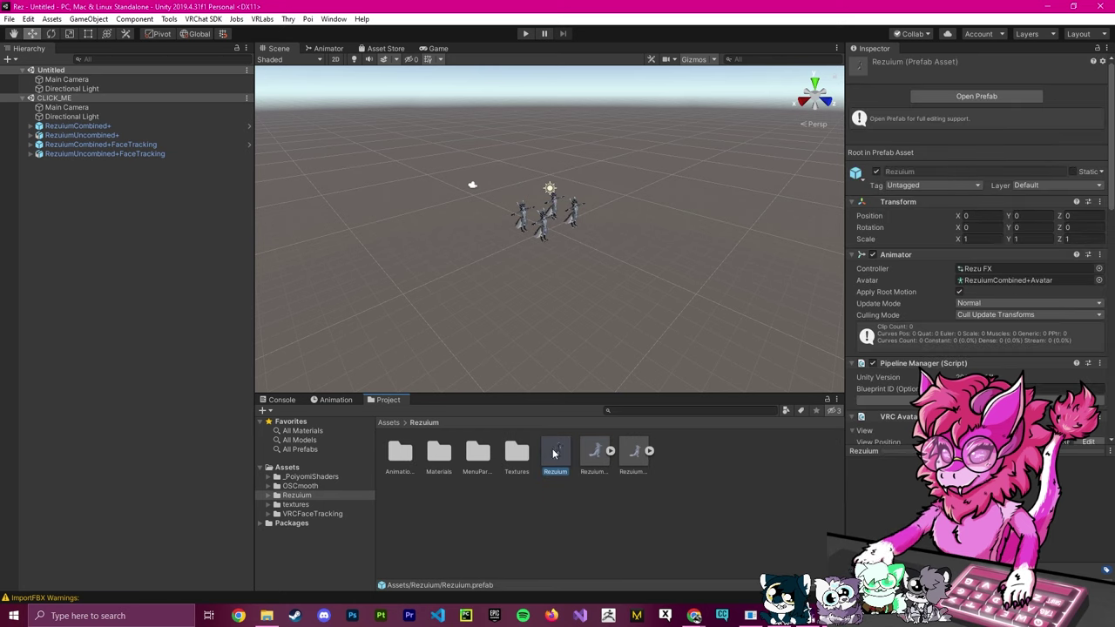
{"action": "left_click_drag", "start_coordinate": [554, 454], "coordinate": [179, 465]}
{"action": "left_click_drag", "start_coordinate": [79, 224], "coordinate": [61, 166]}
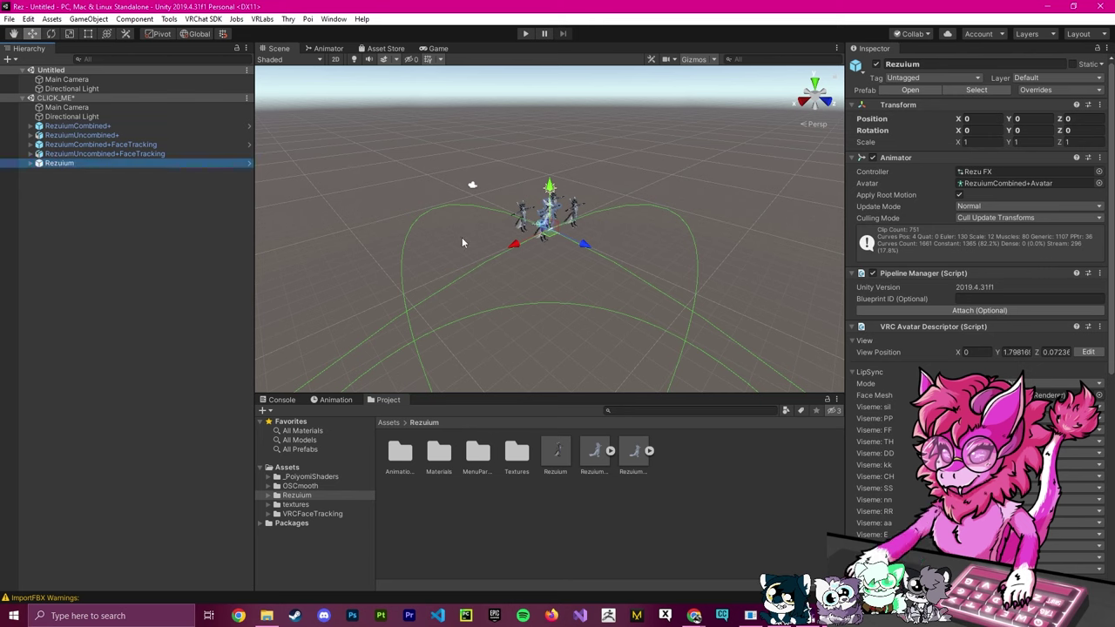
{"action": "right_click_drag", "start_coordinate": [298, 237], "coordinate": [682, 168]}
{"action": "key", "text": "w"}
{"action": "left_click", "coordinate": [127, 145]}
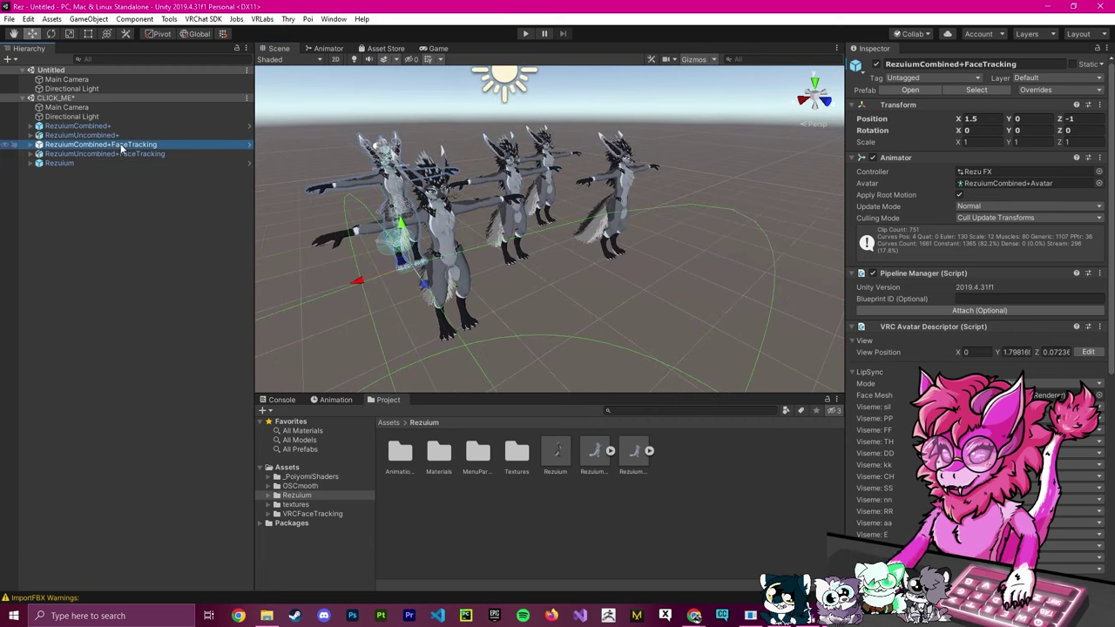
{"action": "double_click", "coordinate": [122, 145]}
{"action": "left_click", "coordinate": [70, 126]}
{"action": "left_click", "coordinate": [68, 136], "text": "shift"}
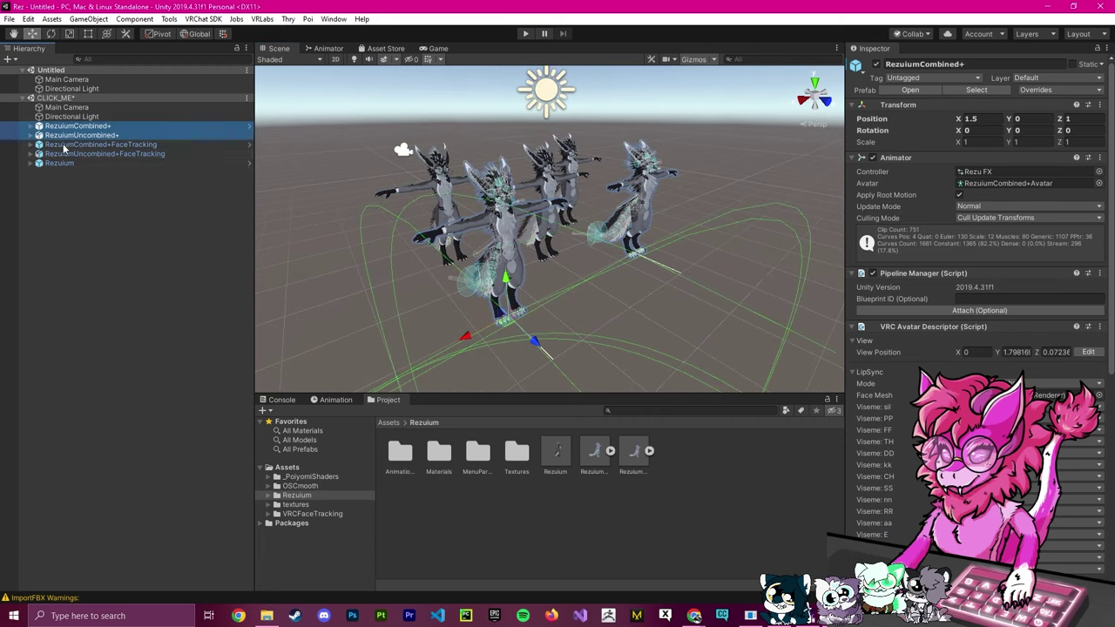
{"action": "left_click", "coordinate": [59, 162], "text": "shift"}
{"action": "key", "text": "alt+shift+a"}
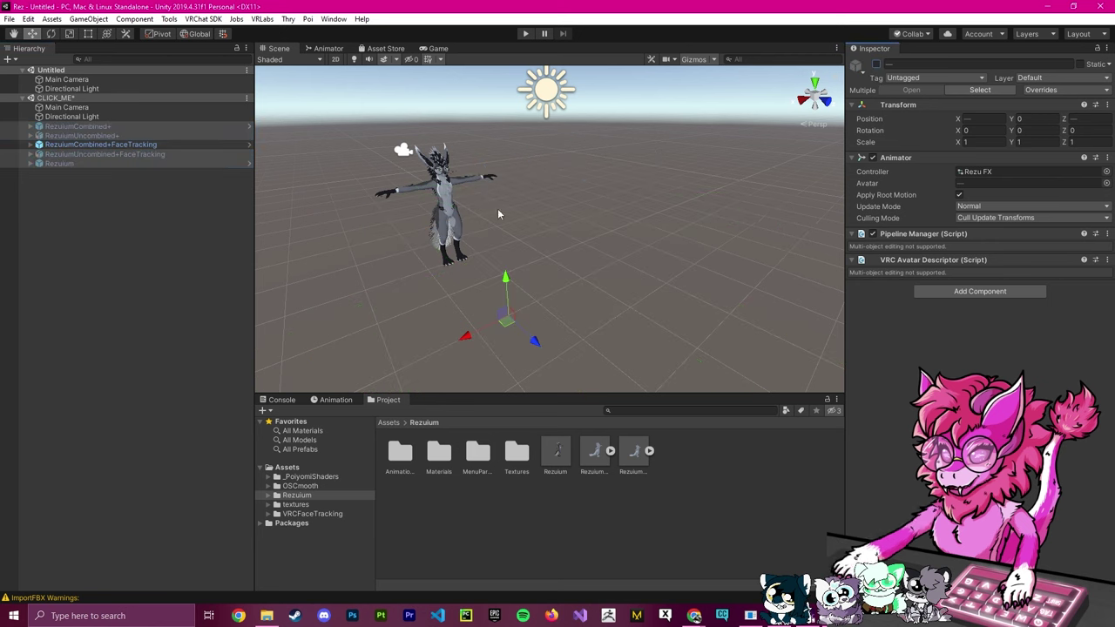
{"action": "left_click", "coordinate": [109, 144]}
{"action": "key", "text": "f"}
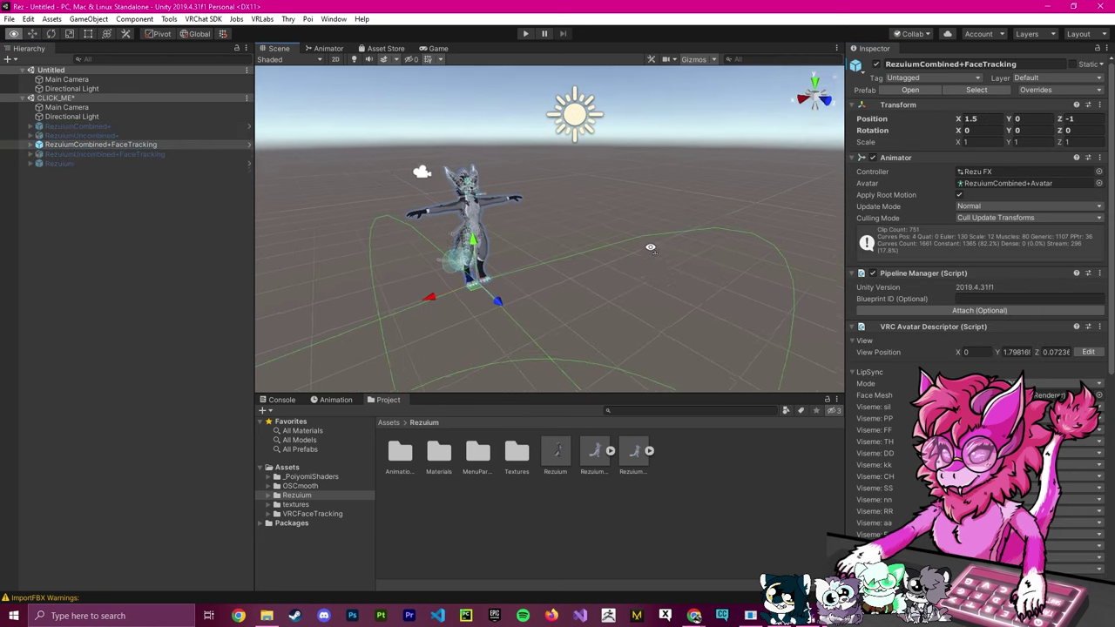
{"action": "scroll", "coordinate": [648, 244], "scroll_direction": "up", "scroll_amount": 5}
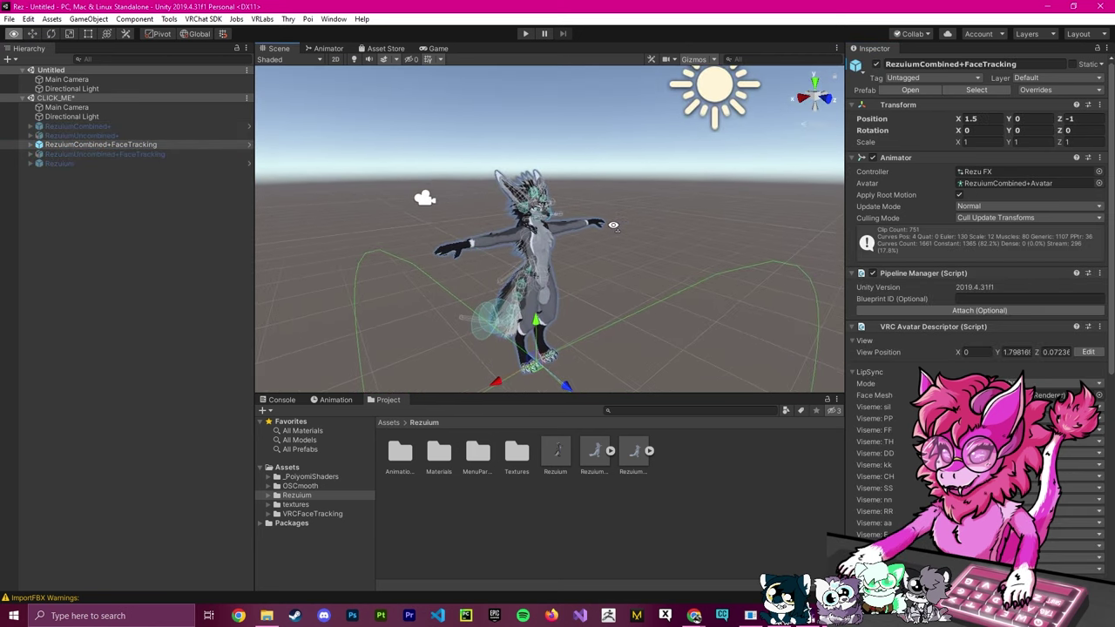
{"action": "left_click", "coordinate": [648, 255]}
{"action": "left_click_drag", "start_coordinate": [648, 255], "coordinate": [650, 274], "text": "alt"}
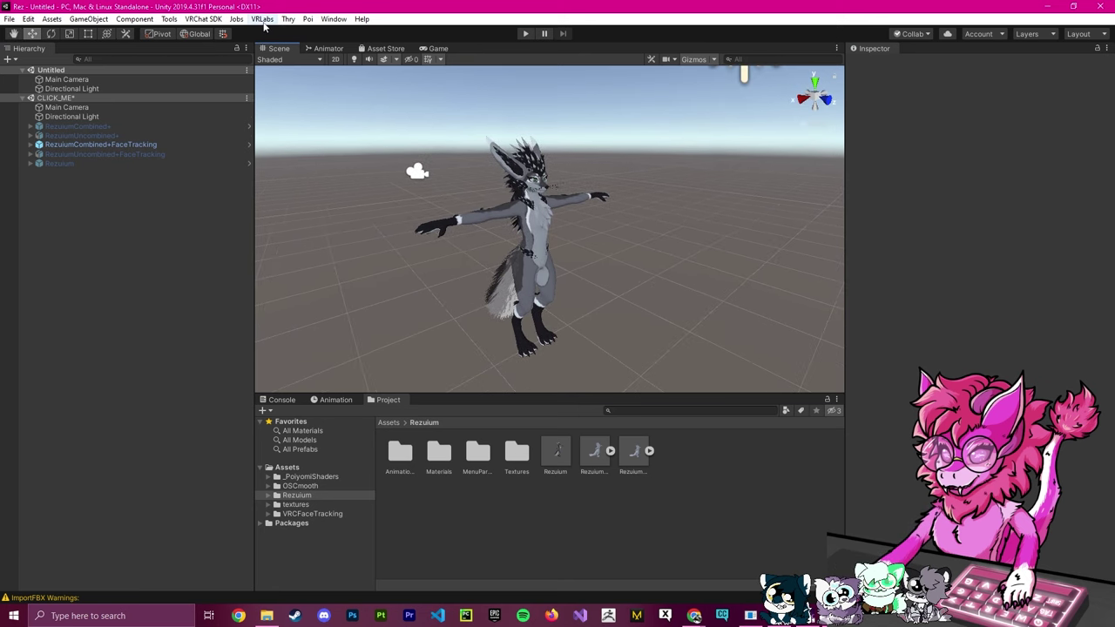
Step: Open the VRChat SDK control panel and centre it to show the RezuiumCombined+FaceTracking builder
{"action": "left_click", "coordinate": [205, 18]}
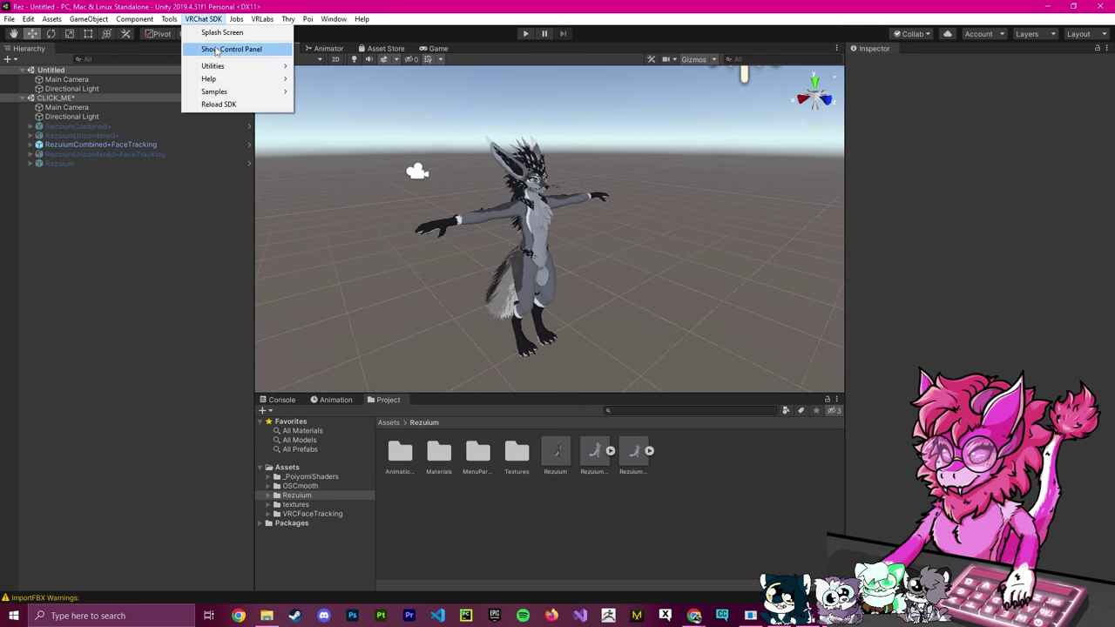
{"action": "left_click", "coordinate": [216, 50]}
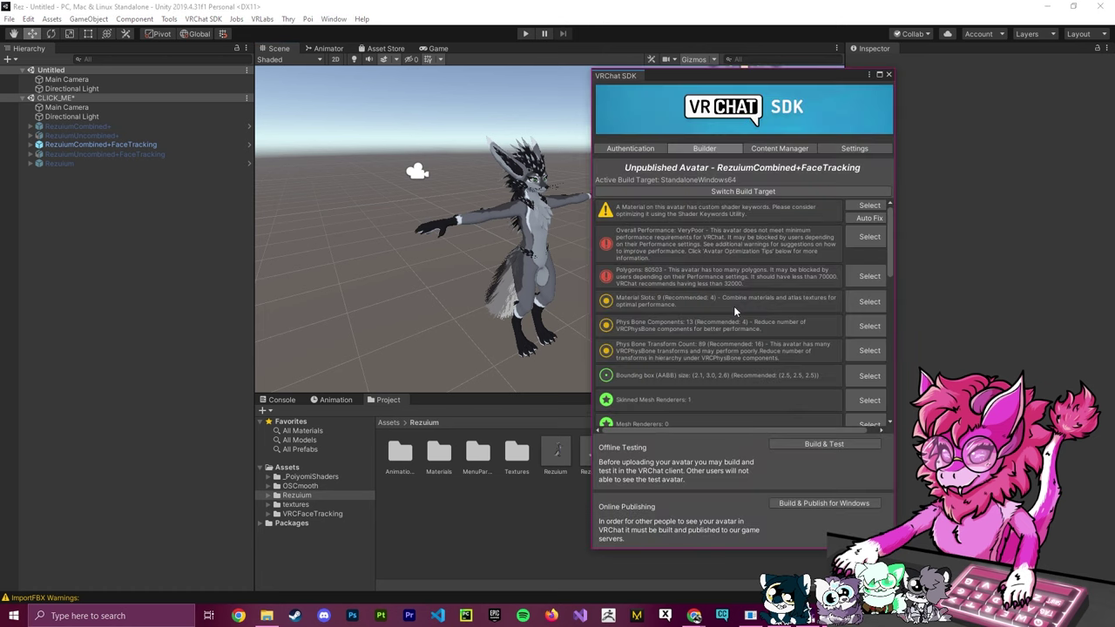
{"action": "left_click_drag", "start_coordinate": [693, 81], "coordinate": [513, 71]}
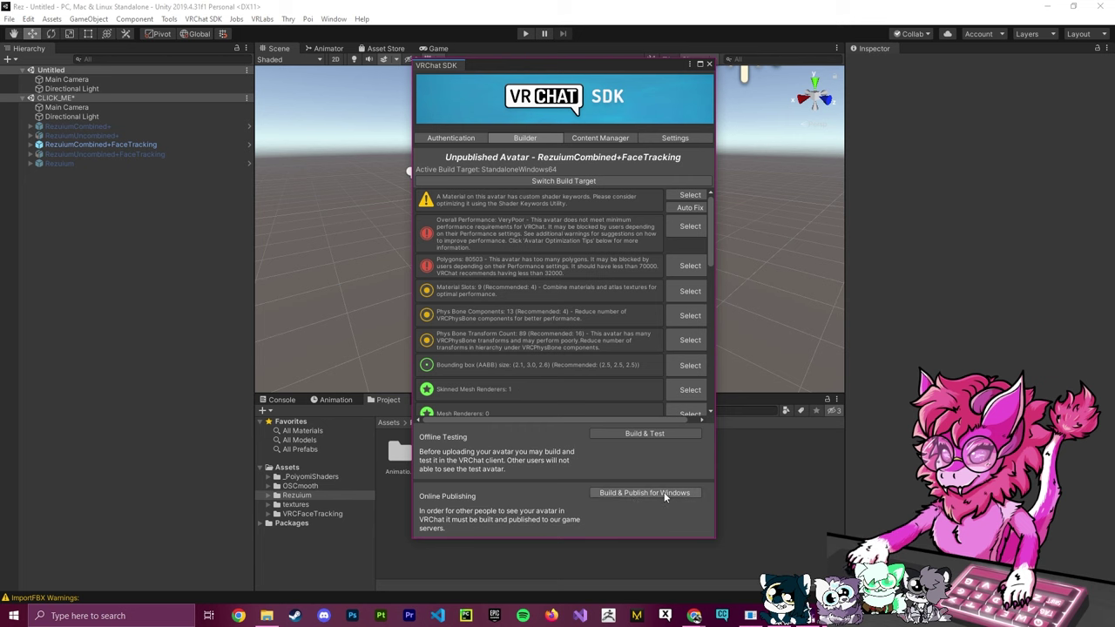
{"action": "left_click_drag", "start_coordinate": [525, 67], "coordinate": [514, 68]}
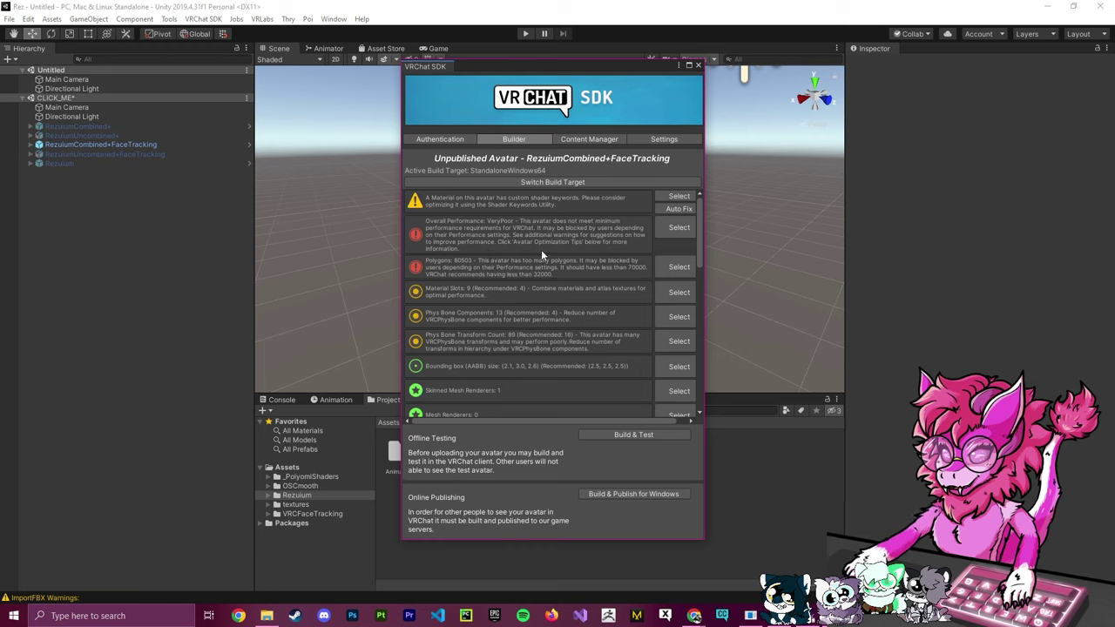
Step: Build & Publish for Windows, declining the Thry lighting fix and accepting material locking
{"action": "left_click", "coordinate": [609, 497]}
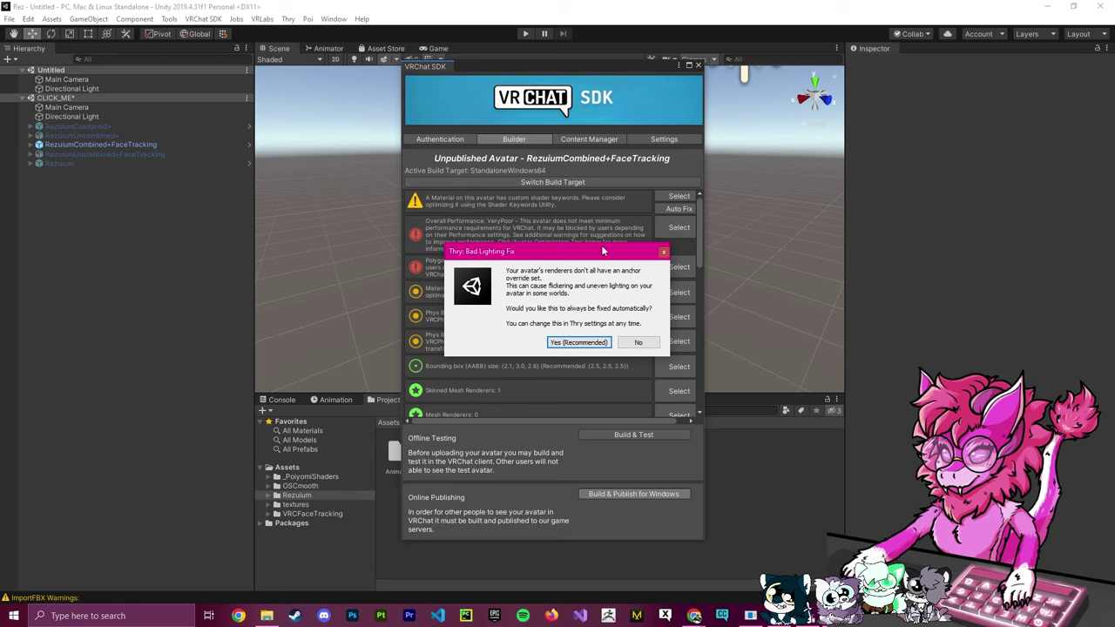
{"action": "left_click", "coordinate": [638, 343]}
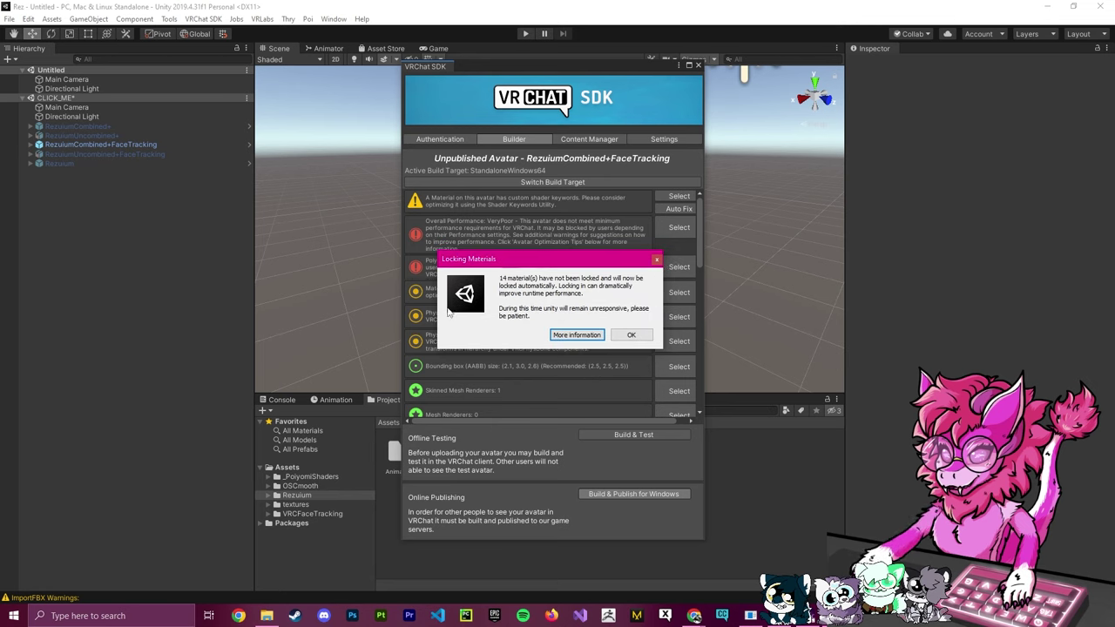
{"action": "left_click", "coordinate": [635, 335]}
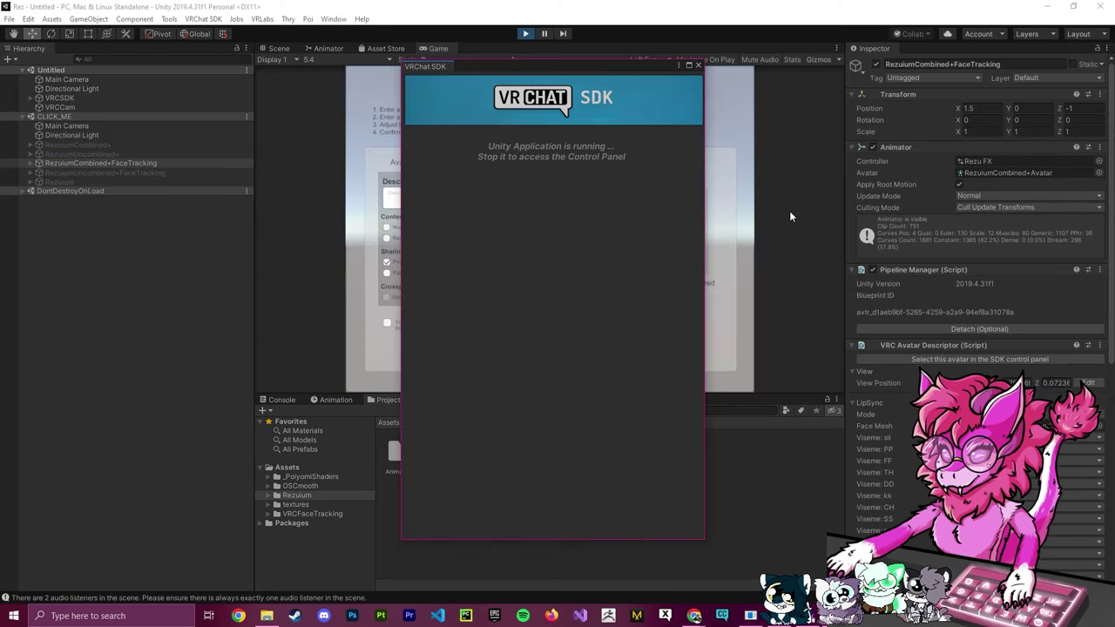
Step: Close the SDK panel, name the new avatar 'Rez - Test', and return to the Scene view
{"action": "left_click_drag", "start_coordinate": [601, 69], "coordinate": [908, 47]}
{"action": "left_click", "coordinate": [1003, 45]}
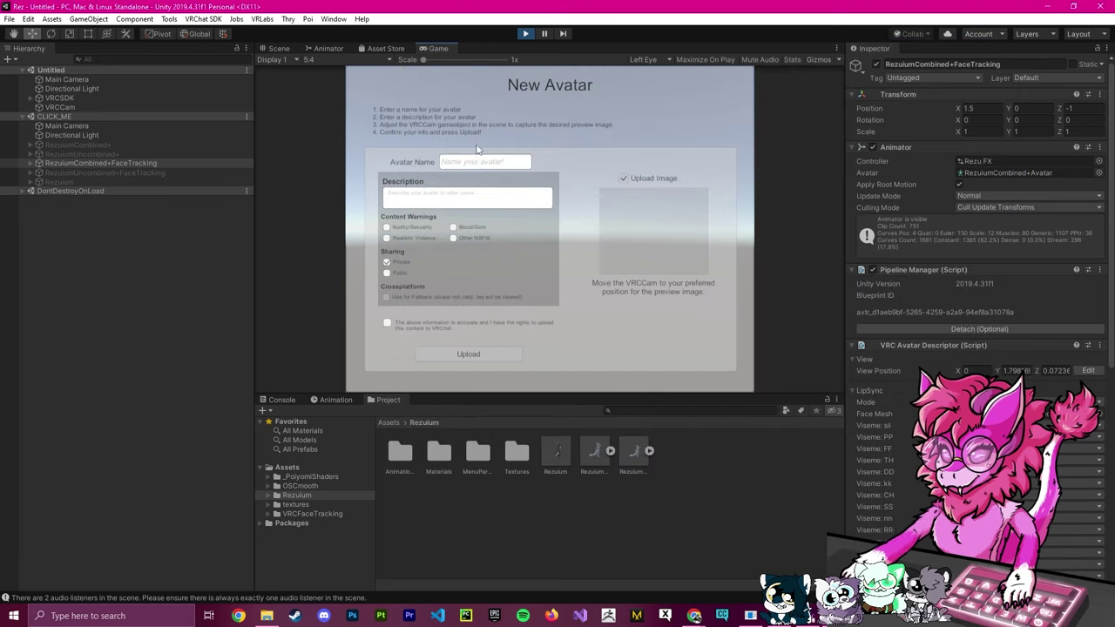
{"action": "type", "text": "Re"}
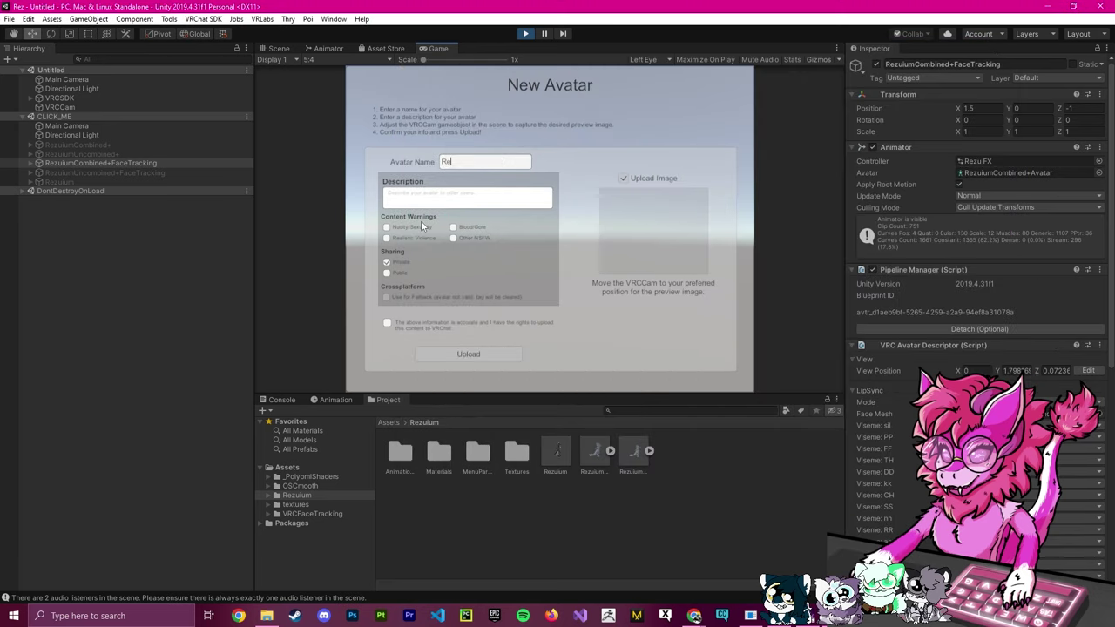
{"action": "type", "text": "z - Test"}
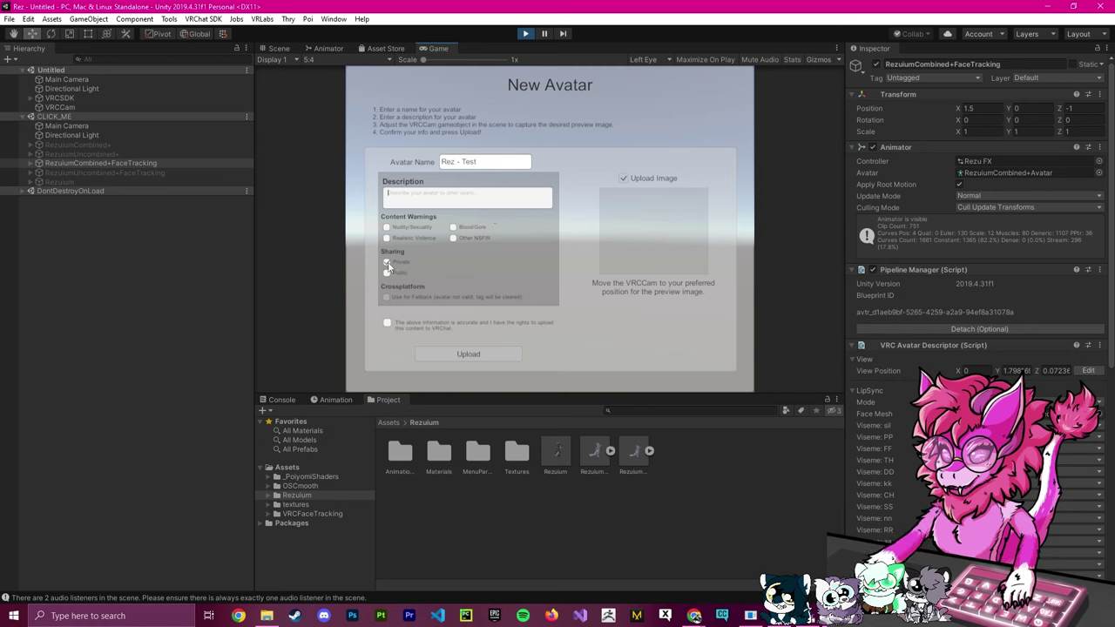
{"action": "left_click", "coordinate": [277, 48]}
Step: Move VRCCam beside the avatar and give it Solid Color clear flags with a magenta FF00E3 background
{"action": "left_click", "coordinate": [627, 228]}
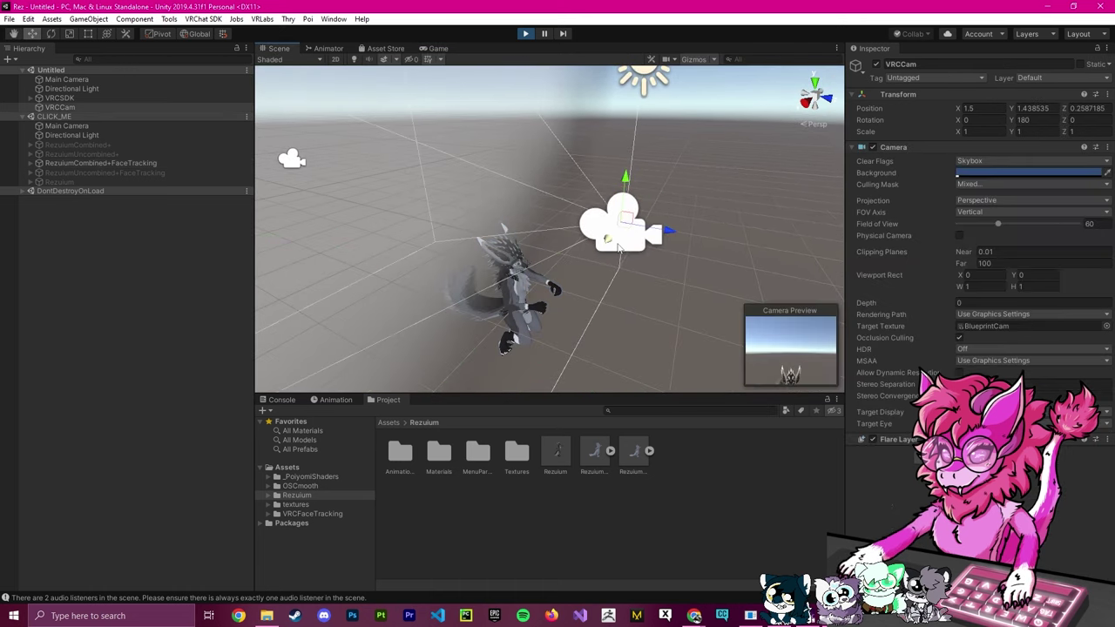
{"action": "left_click_drag", "start_coordinate": [641, 229], "coordinate": [608, 281]}
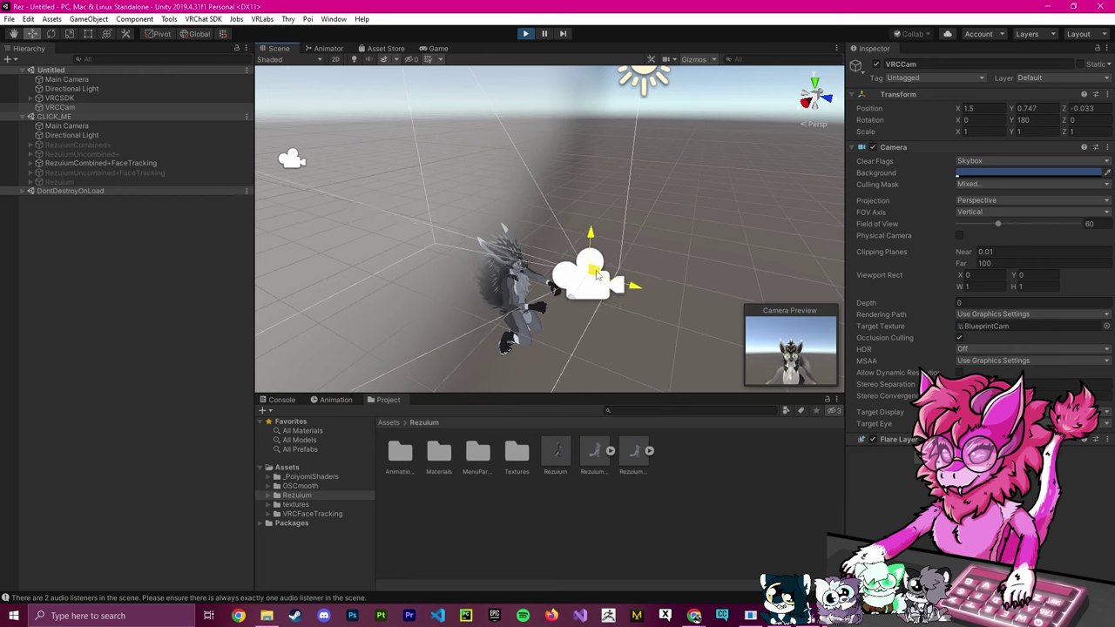
{"action": "left_click", "coordinate": [993, 161]}
{"action": "left_click", "coordinate": [984, 185]}
{"action": "left_click", "coordinate": [1028, 172]}
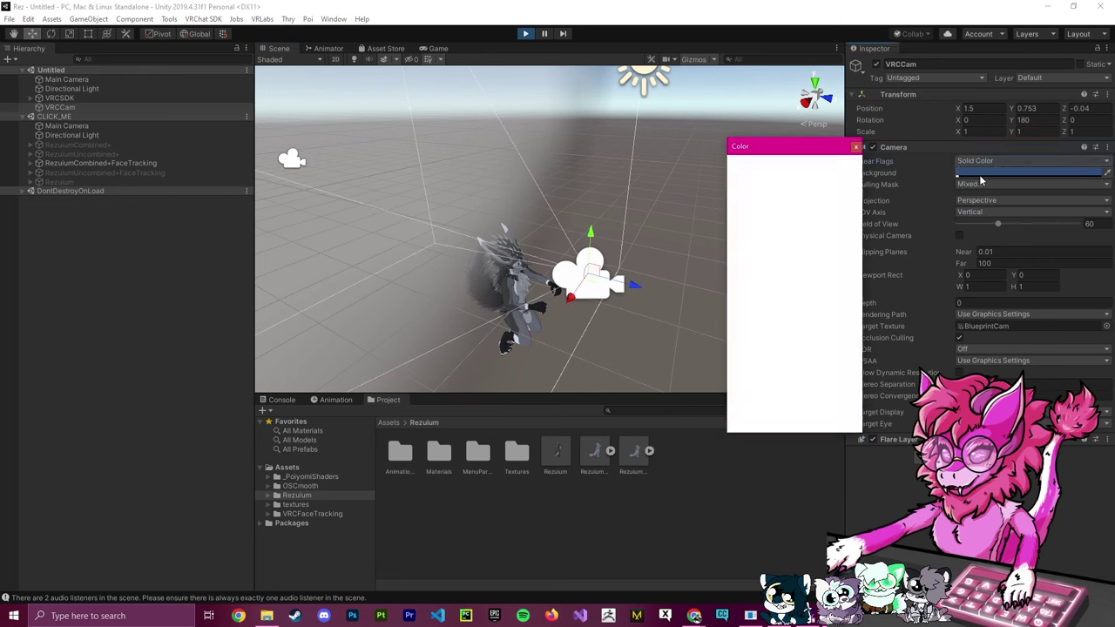
{"action": "left_click_drag", "start_coordinate": [842, 259], "coordinate": [830, 291]}
{"action": "left_click_drag", "start_coordinate": [802, 247], "coordinate": [824, 216]}
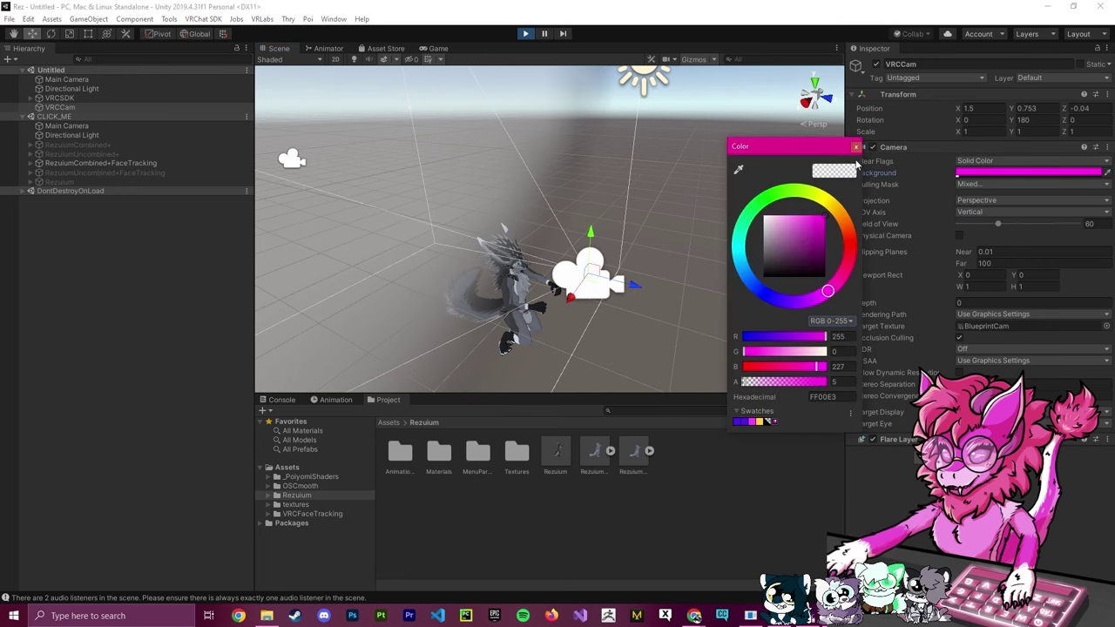
{"action": "left_click", "coordinate": [856, 146]}
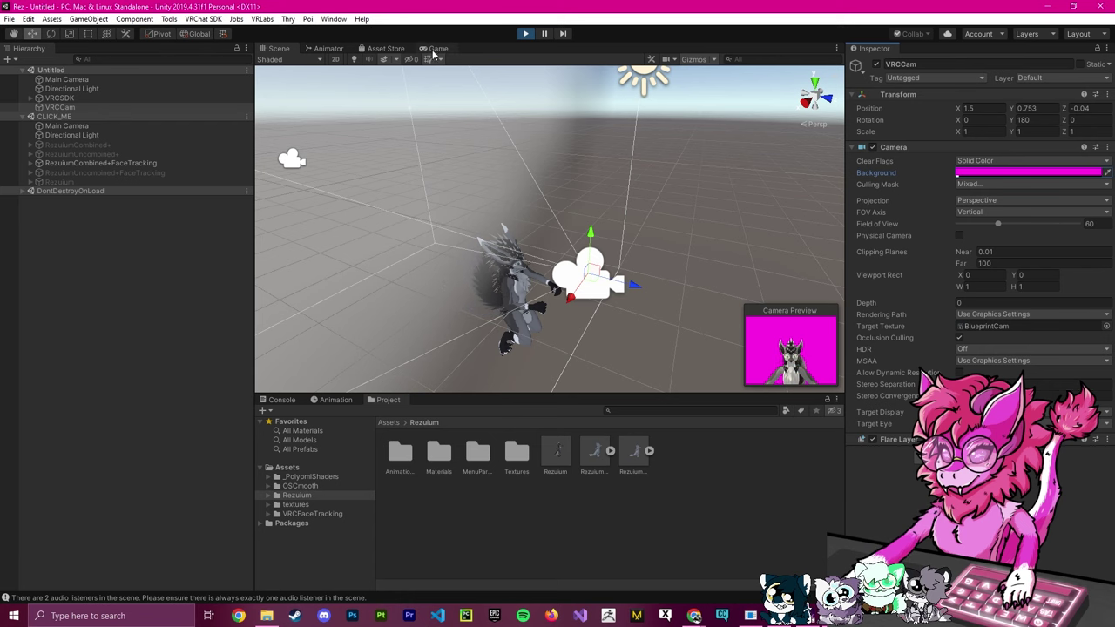
Step: Check the upload form, then move VRCCam close in front of the avatar's face
{"action": "left_click", "coordinate": [623, 178]}
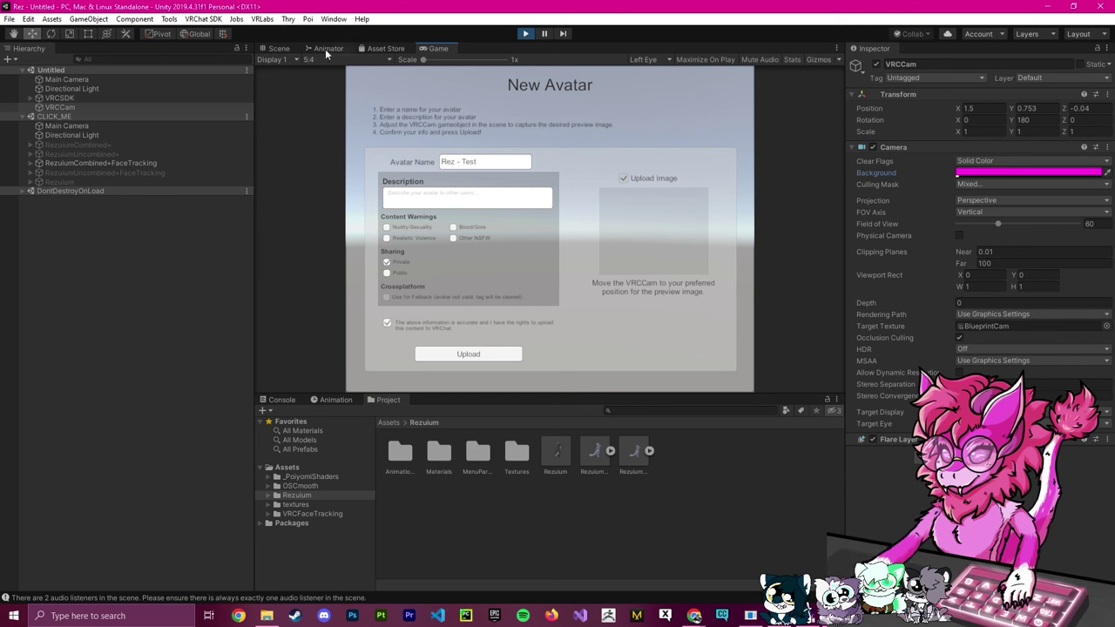
{"action": "left_click", "coordinate": [279, 49]}
{"action": "left_click_drag", "start_coordinate": [595, 272], "coordinate": [562, 275]}
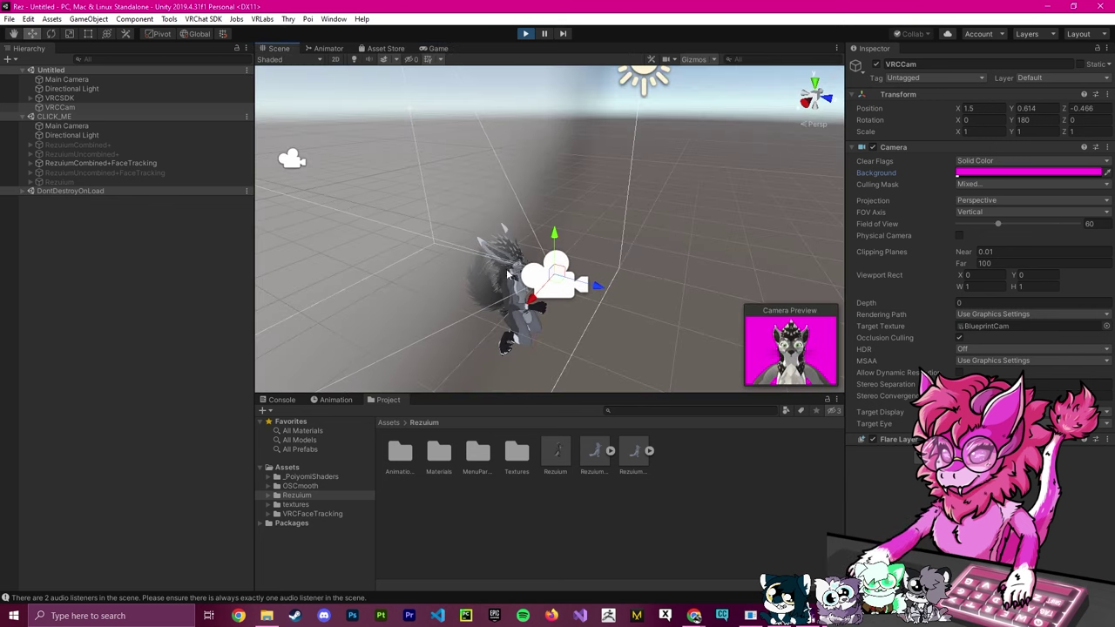
Step: Upload the Rez - Test avatar from the Game view form and confirm the Update Complete message
{"action": "left_click", "coordinate": [427, 50]}
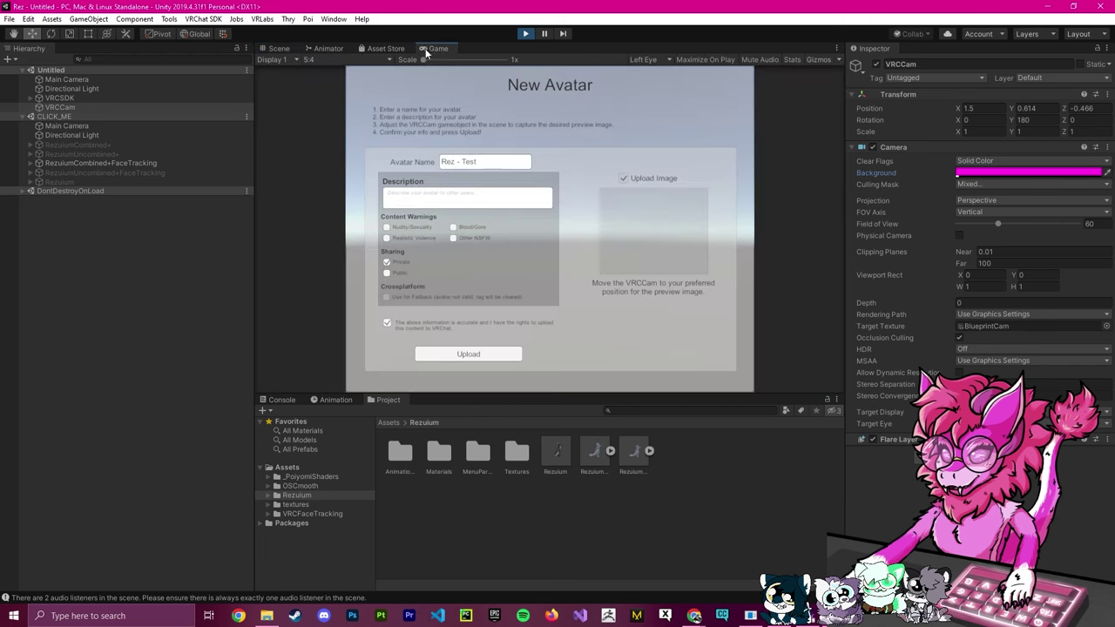
{"action": "left_click", "coordinate": [462, 354]}
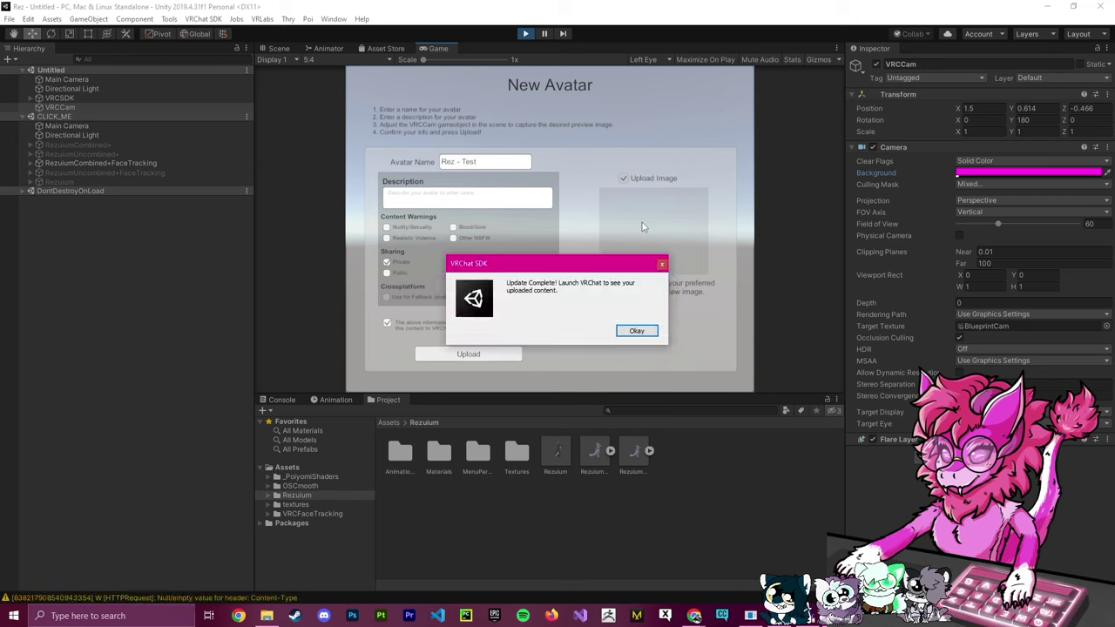
{"action": "left_click", "coordinate": [636, 330]}
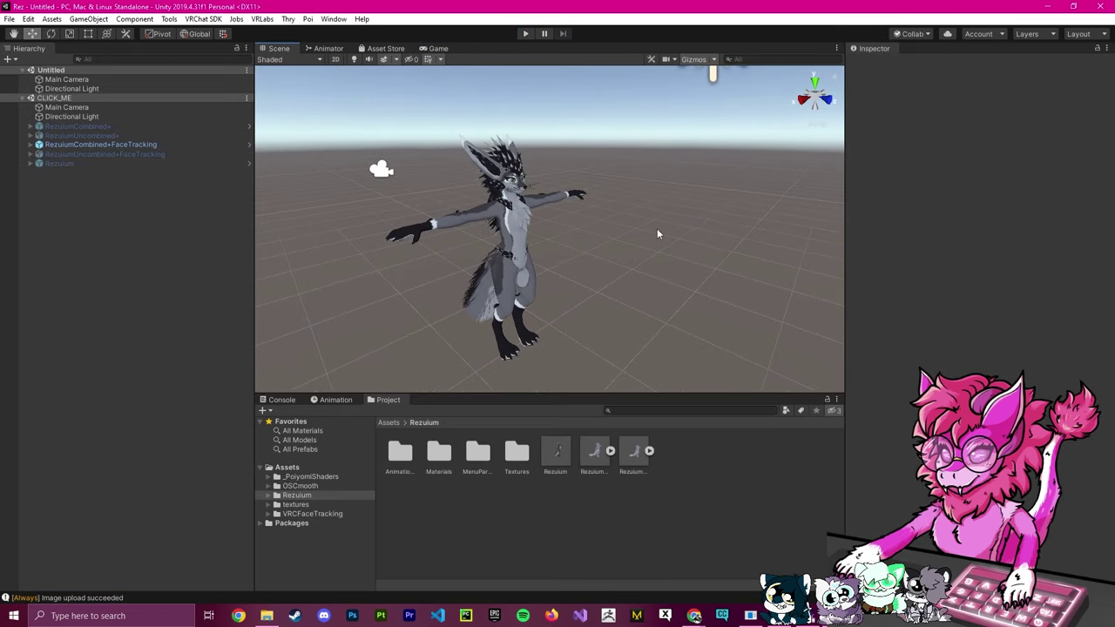
{"action": "left_click", "coordinate": [200, 19]}
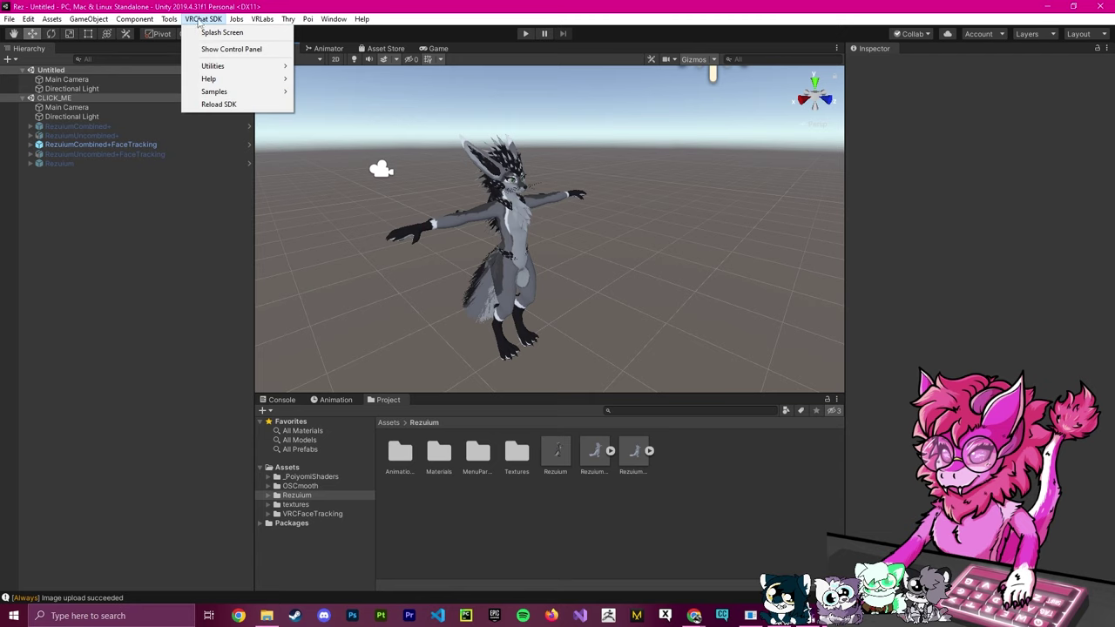
{"action": "left_click", "coordinate": [213, 50]}
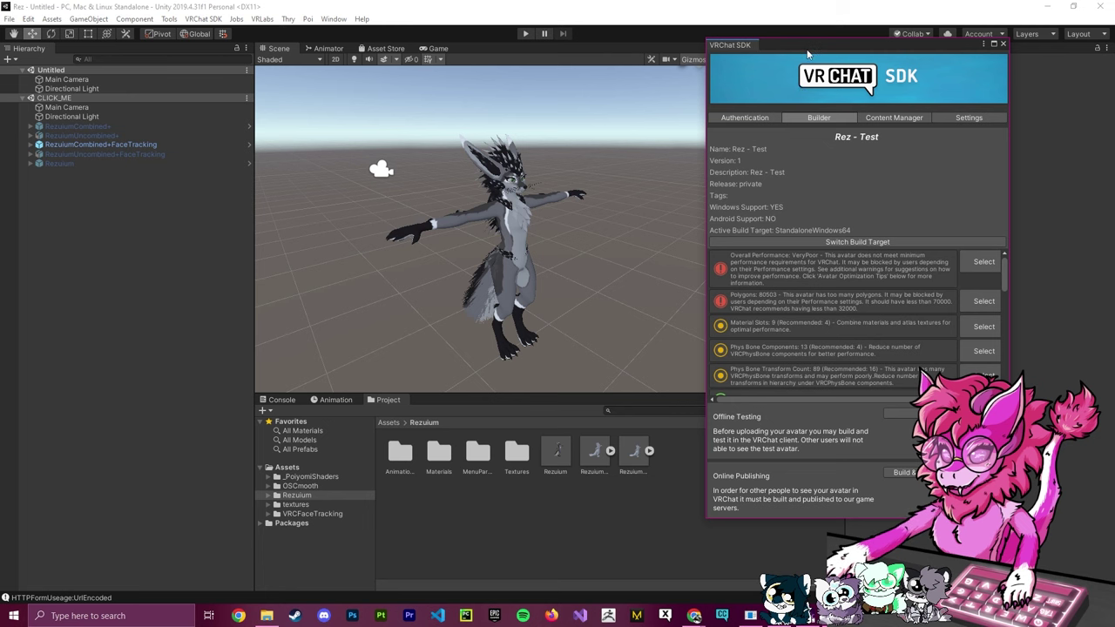
{"action": "left_click_drag", "start_coordinate": [807, 54], "coordinate": [496, 99]}
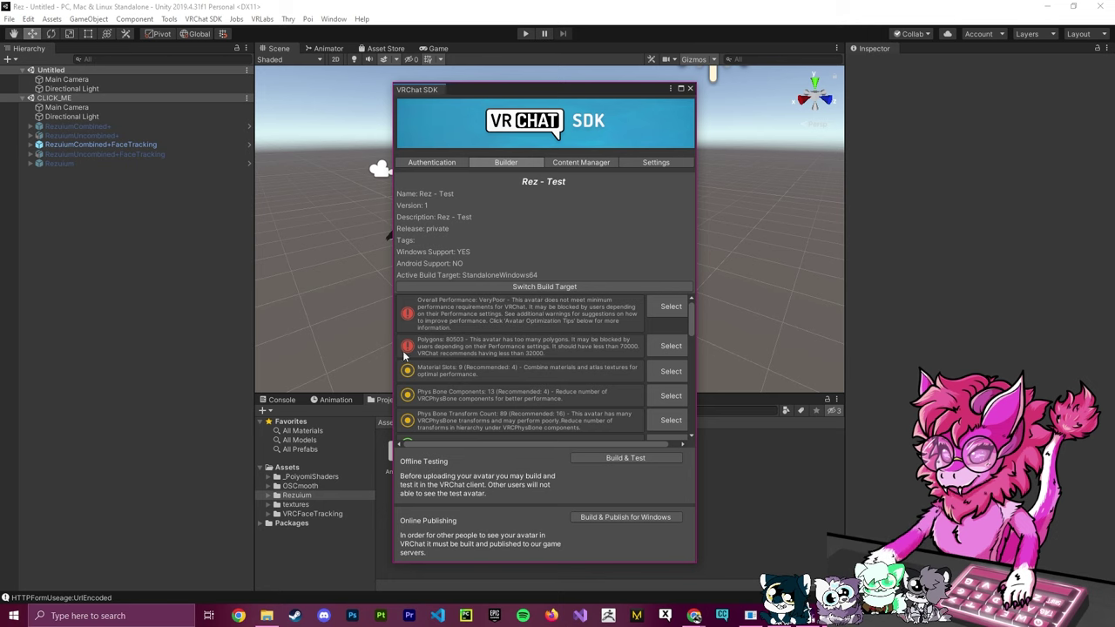
{"action": "left_click", "coordinate": [690, 88]}
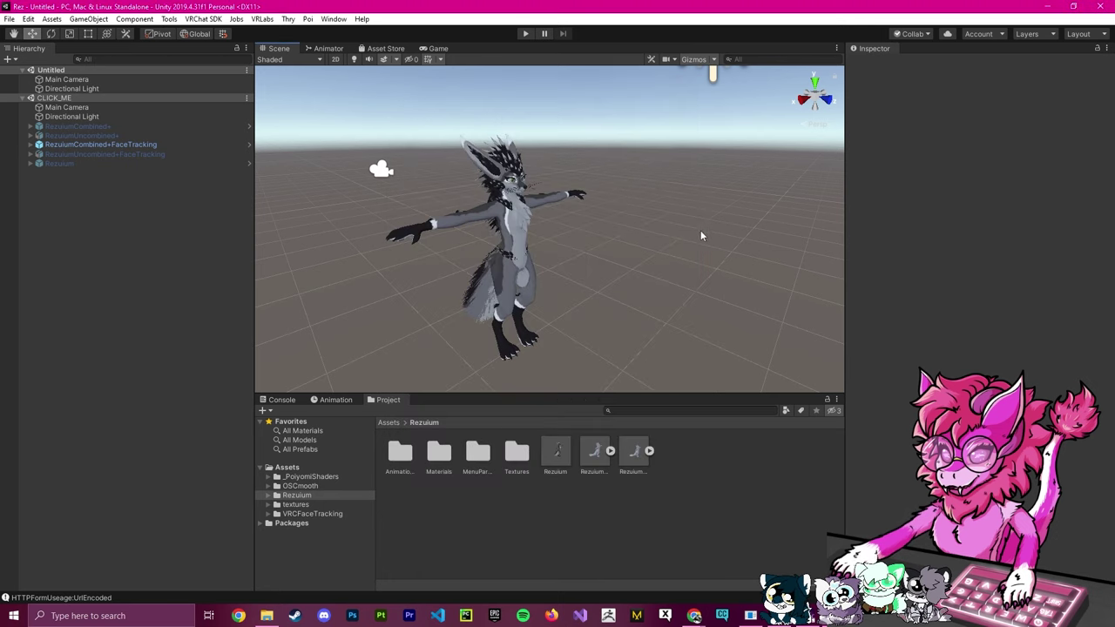
{"action": "left_click_drag", "start_coordinate": [701, 235], "coordinate": [677, 268], "text": "alt"}
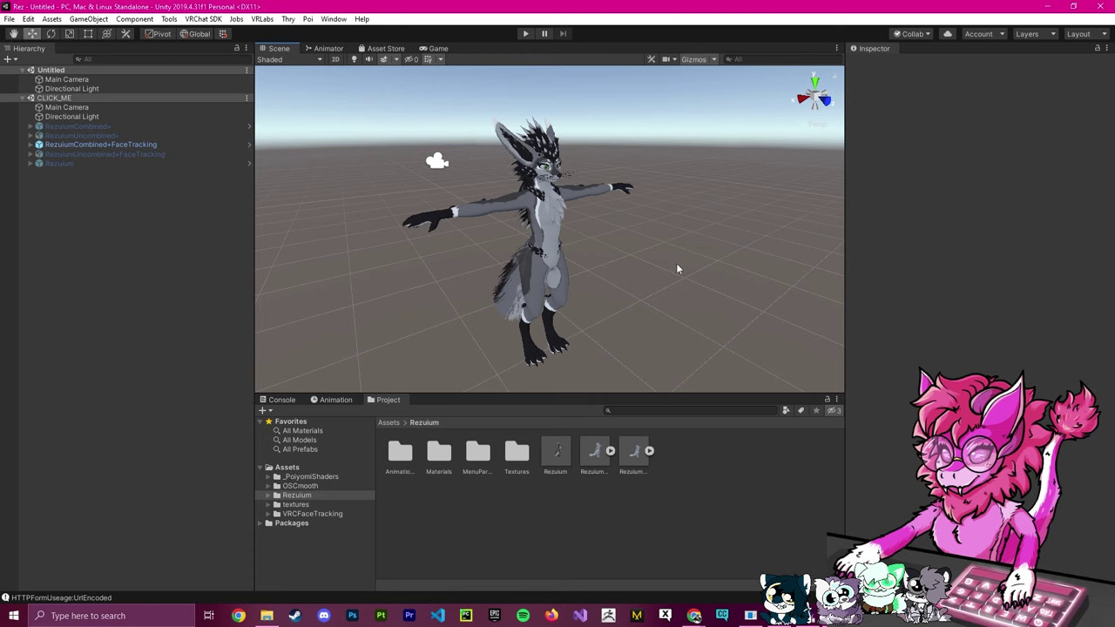